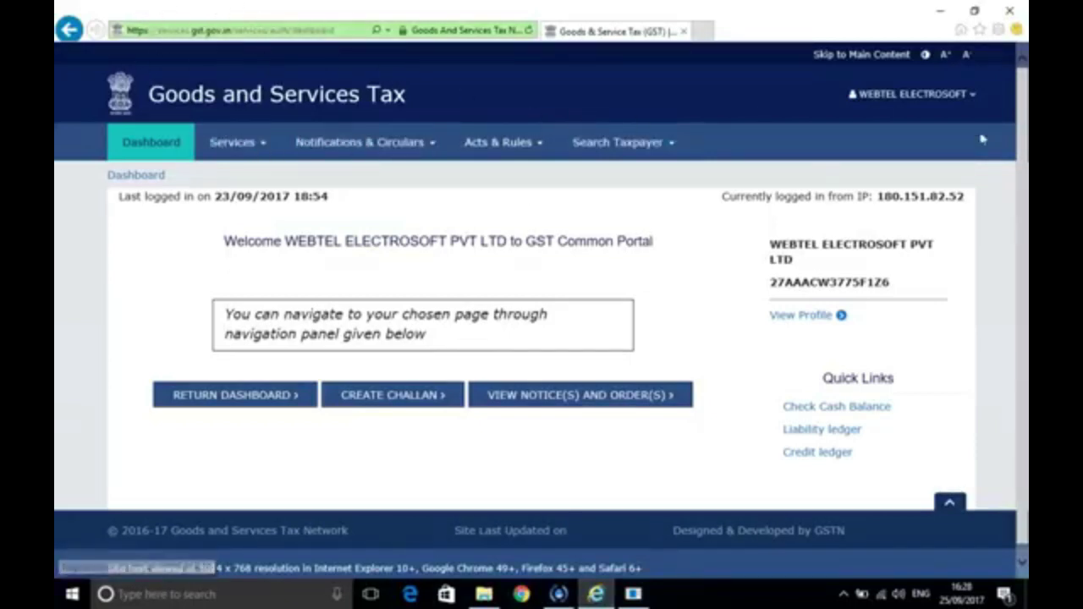
Open Services > Registration > Amendment of Registration Non-Core Fields and show its Authorized Signatory section
{"action": "left_click", "coordinate": [265, 146]}
{"action": "mouse_move", "coordinate": [159, 190]}
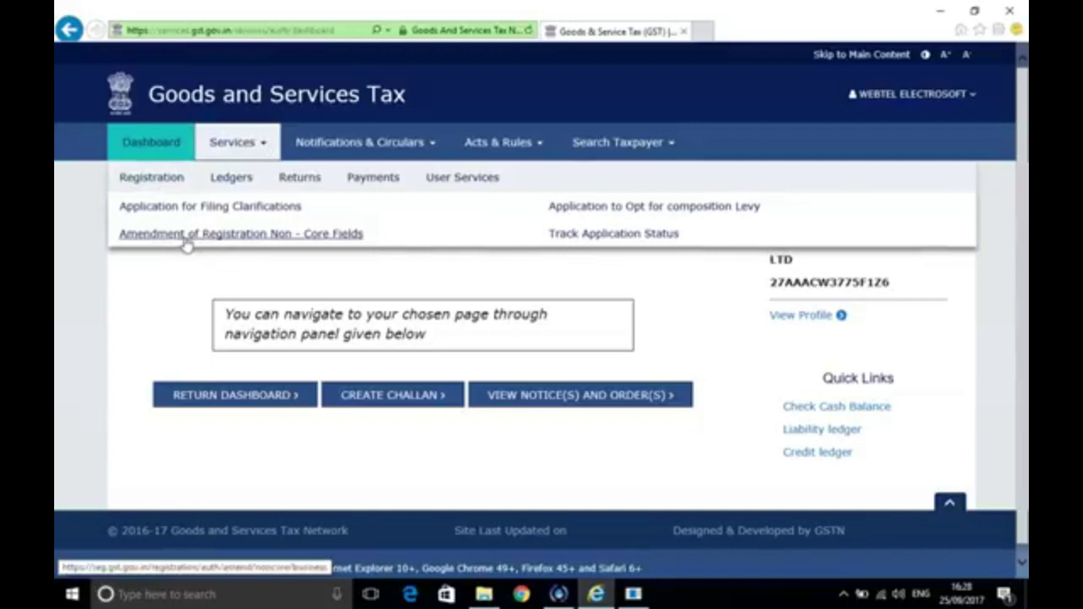
{"action": "left_click", "coordinate": [263, 240]}
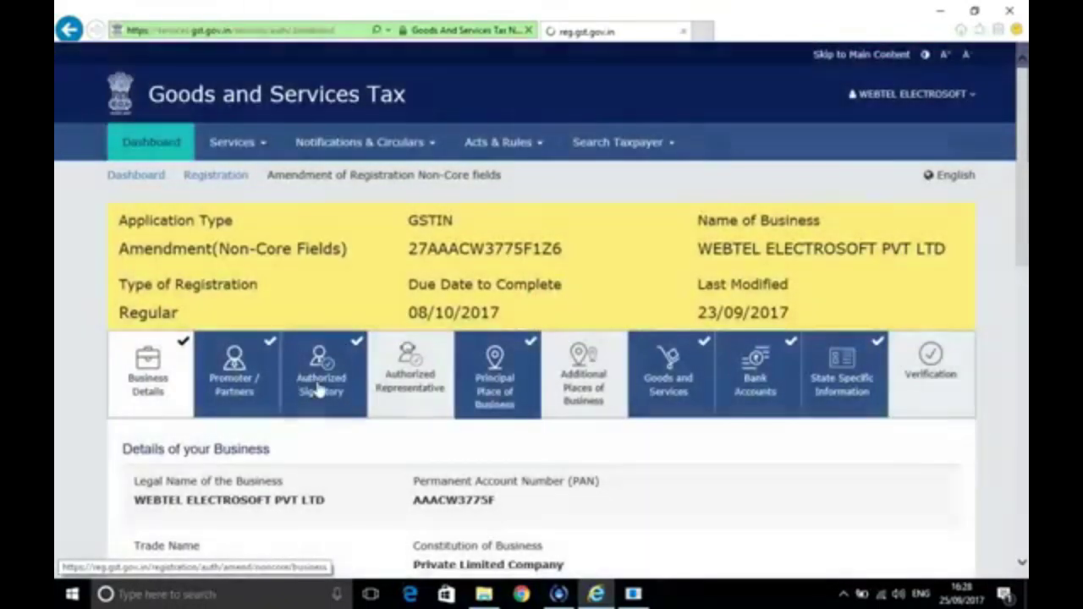
{"action": "left_click", "coordinate": [320, 388]}
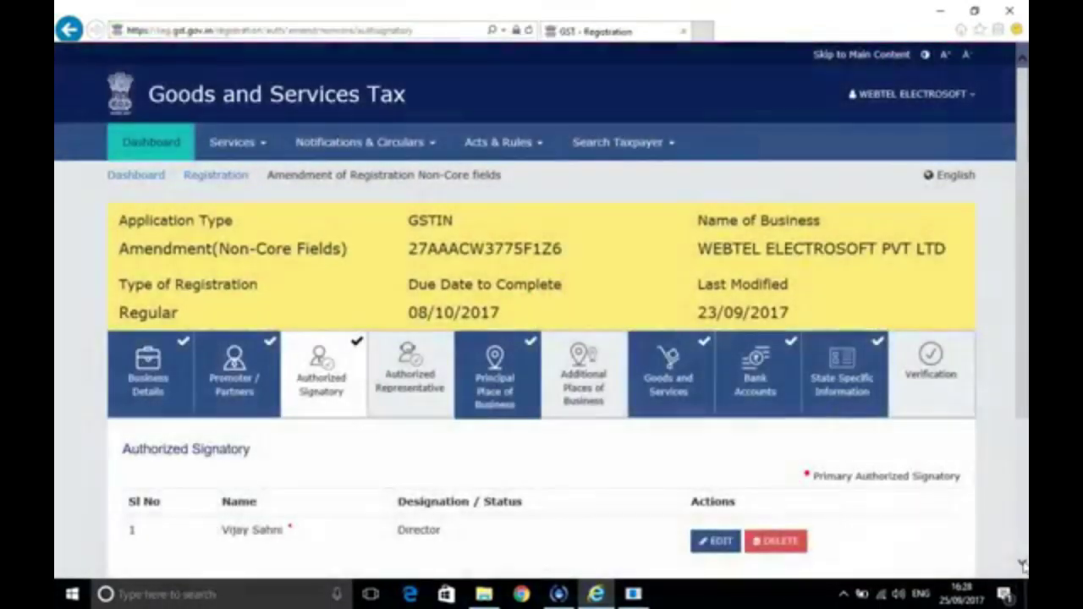
{"action": "left_click", "coordinate": [1023, 564]}
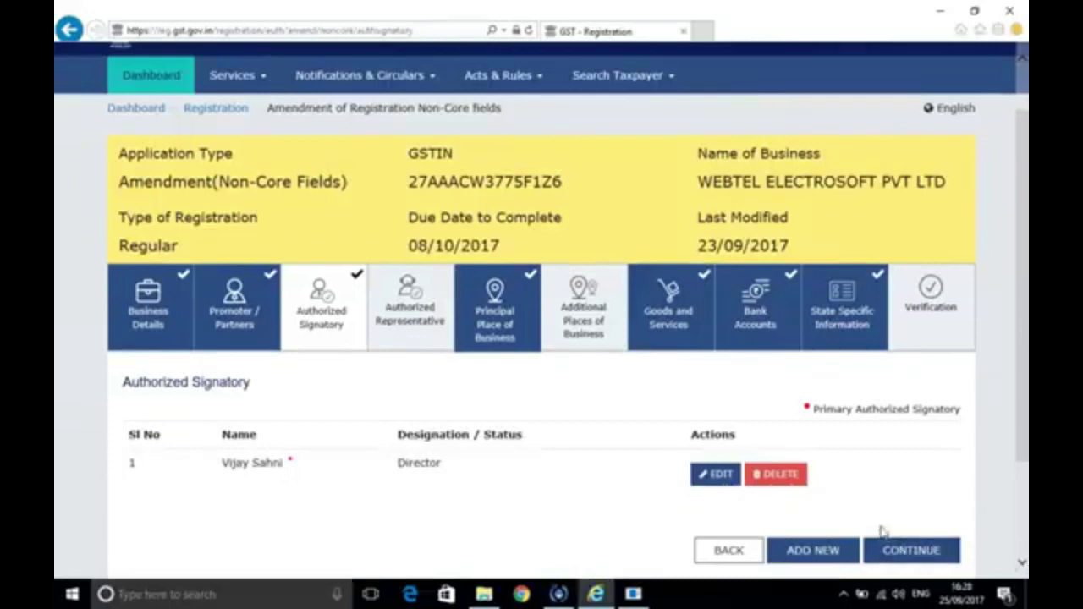
Add a new authorized signatory and enter their first and last name, fixing the last-name typo
{"action": "left_click", "coordinate": [812, 552]}
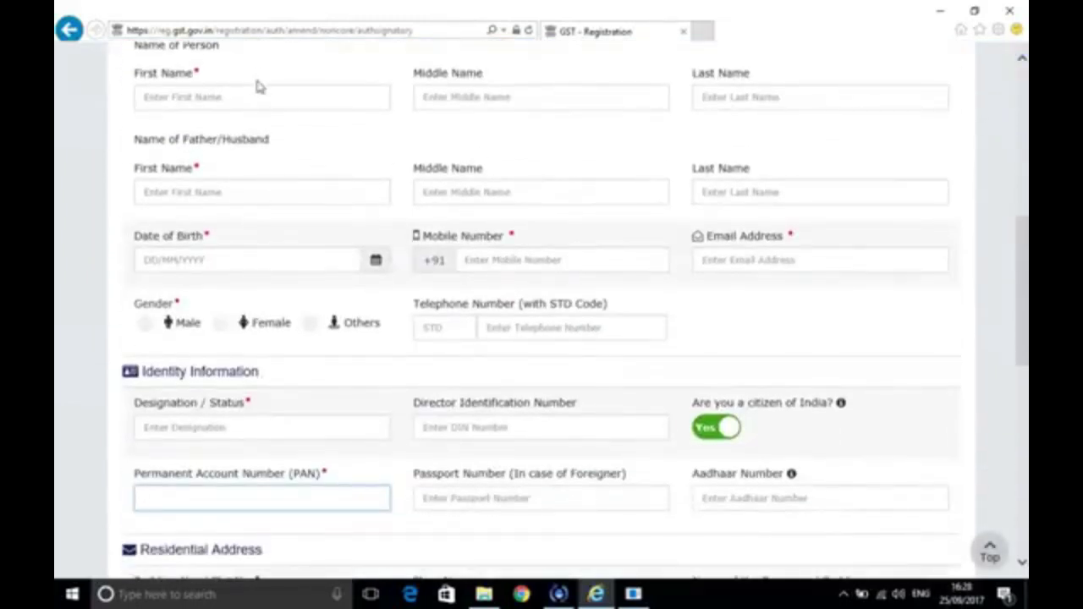
{"action": "type", "text": "S"}
{"action": "left_click", "coordinate": [217, 96]}
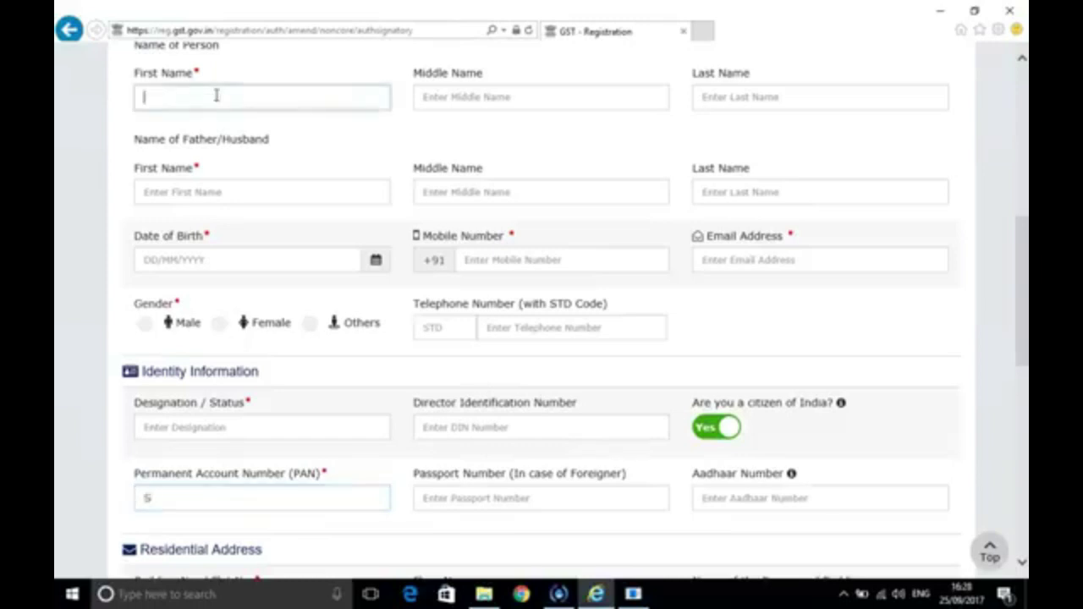
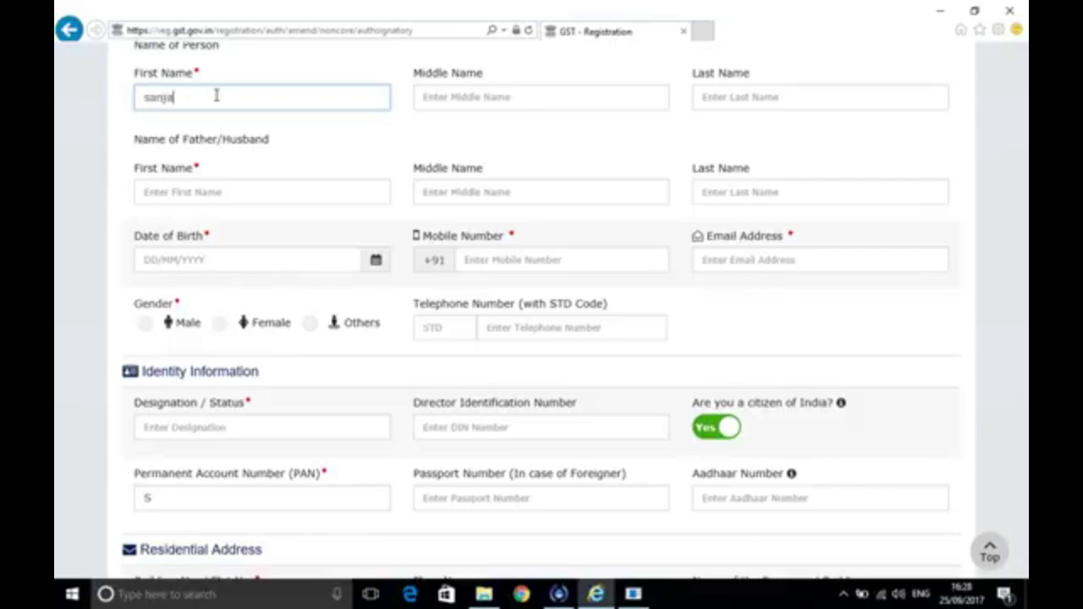
{"action": "left_click", "coordinate": [712, 106]}
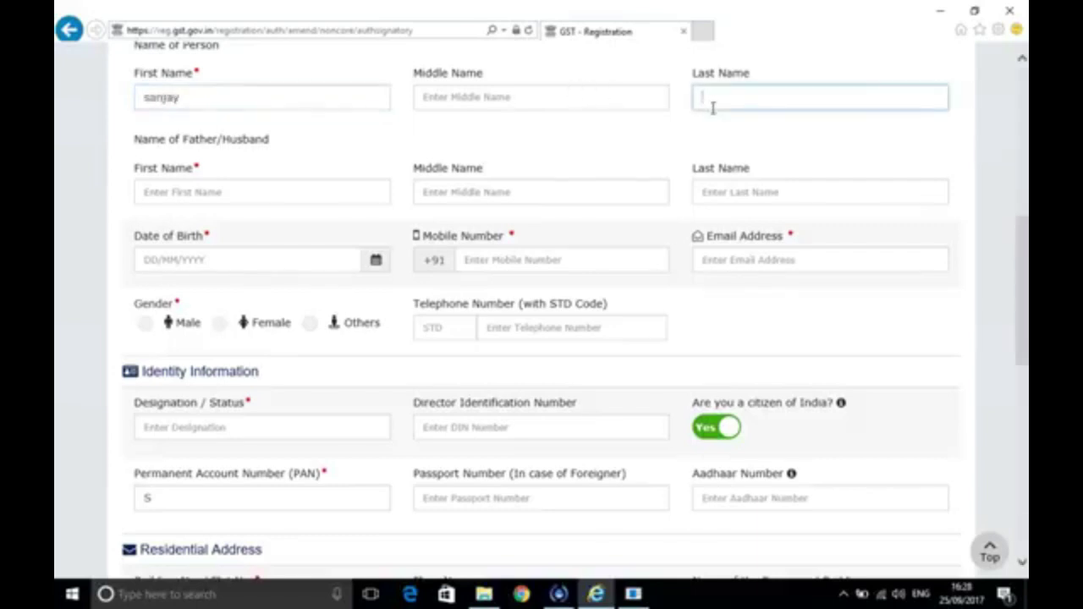
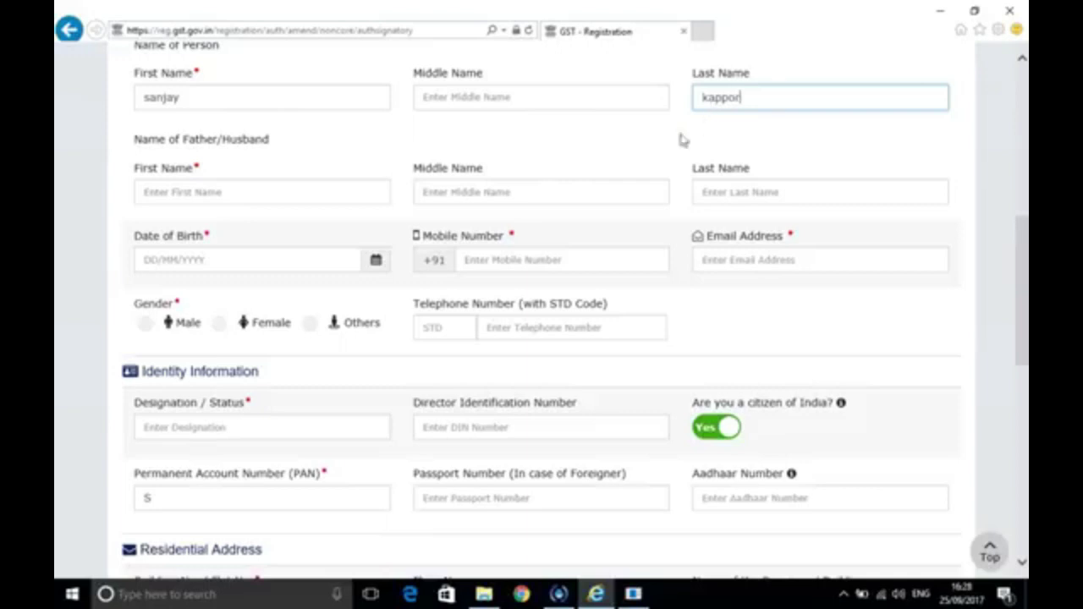
Fill in the father's first, middle and last name for the new signatory
{"action": "left_click", "coordinate": [261, 195]}
{"action": "type", "text": "h"}
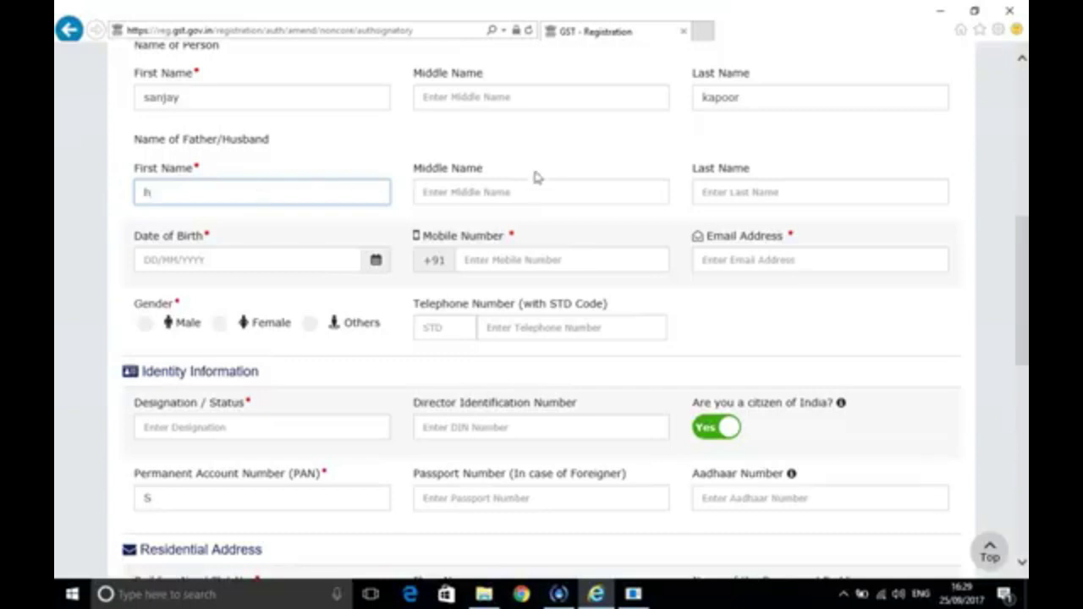
{"action": "left_click", "coordinate": [521, 193]}
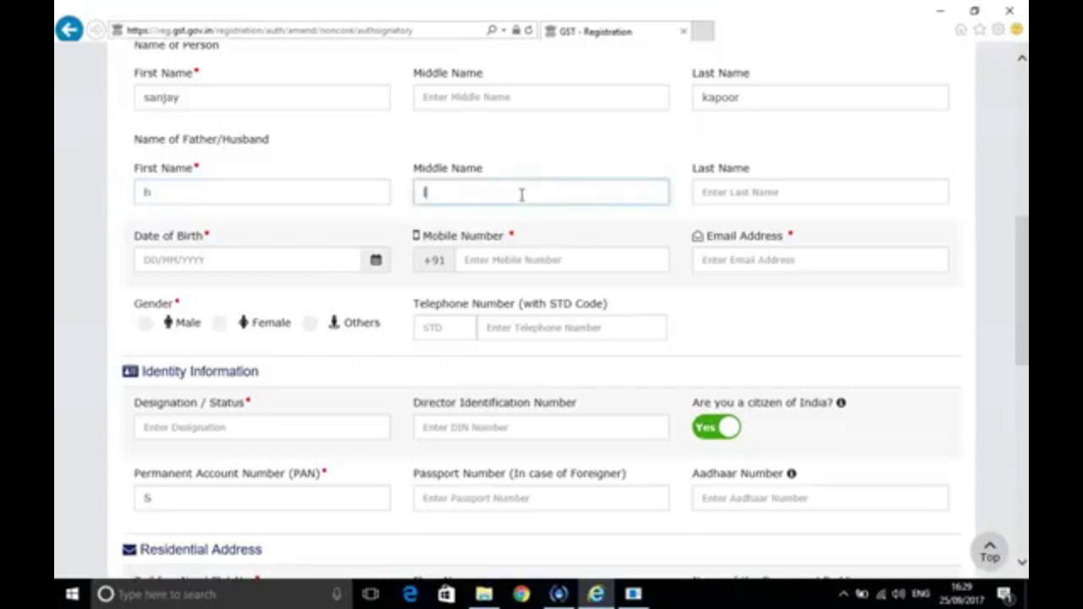
{"action": "type", "text": "l"}
{"action": "left_click", "coordinate": [716, 193]}
{"action": "type", "text": "kapoo"}
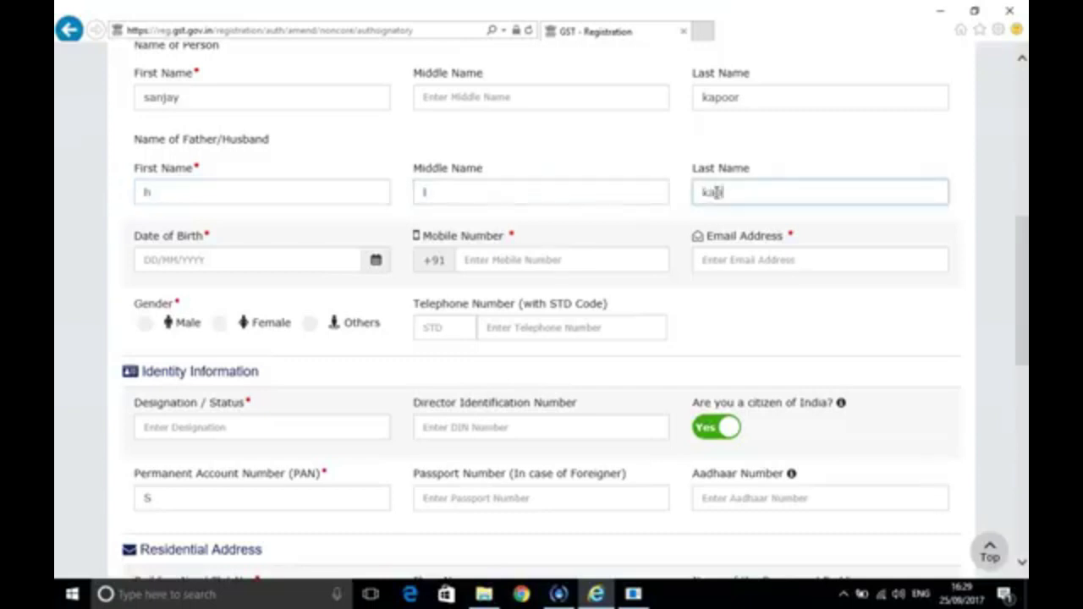
{"action": "type", "text": "r"}
{"action": "key", "text": "BackSpace"}
{"action": "key", "text": "BackSpace"}
{"action": "key", "text": "BackSpace"}
{"action": "key", "text": "BackSpace"}
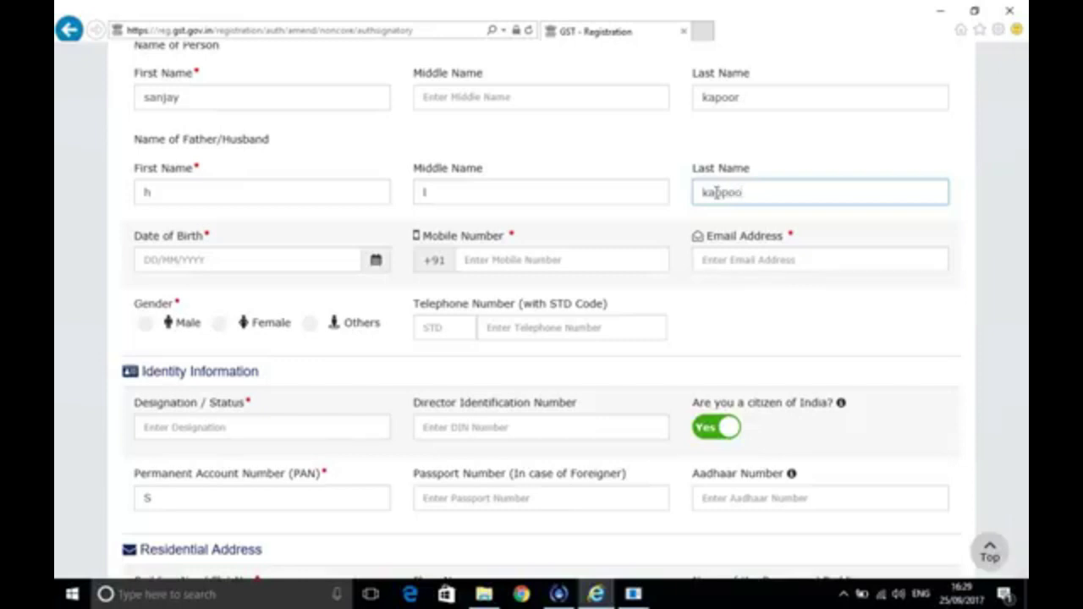
{"action": "type", "text": "poor"}
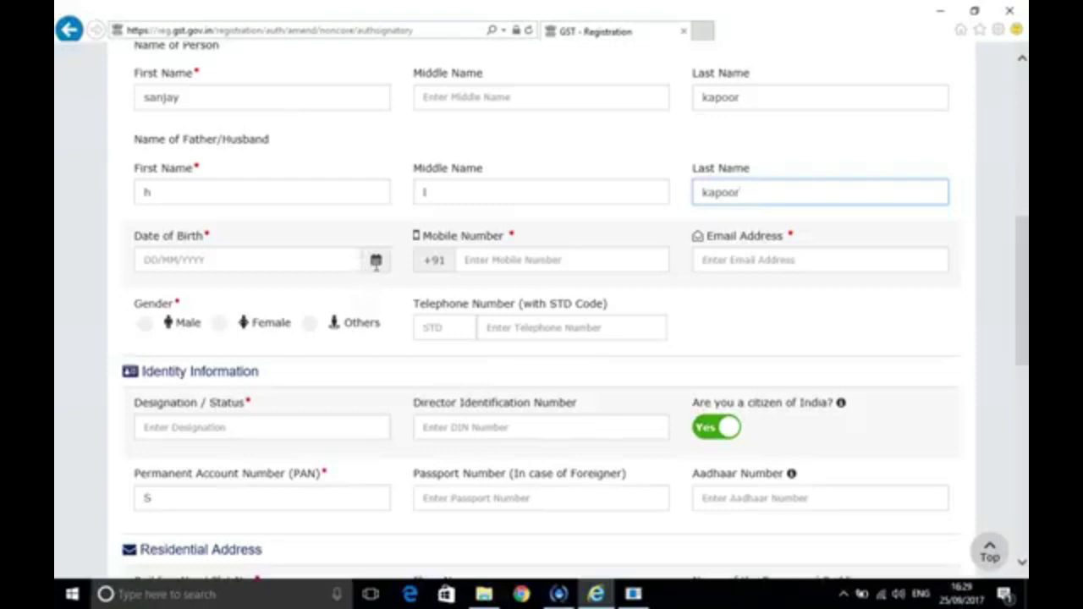
{"action": "left_click", "coordinate": [375, 261]}
{"action": "left_click", "coordinate": [543, 324]}
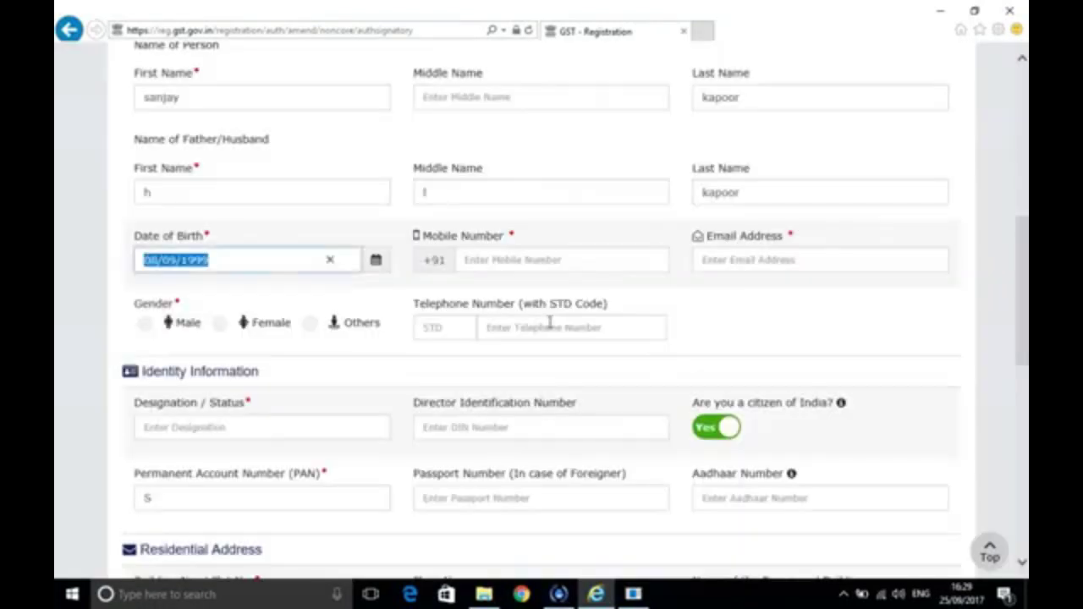
{"action": "left_click", "coordinate": [551, 260]}
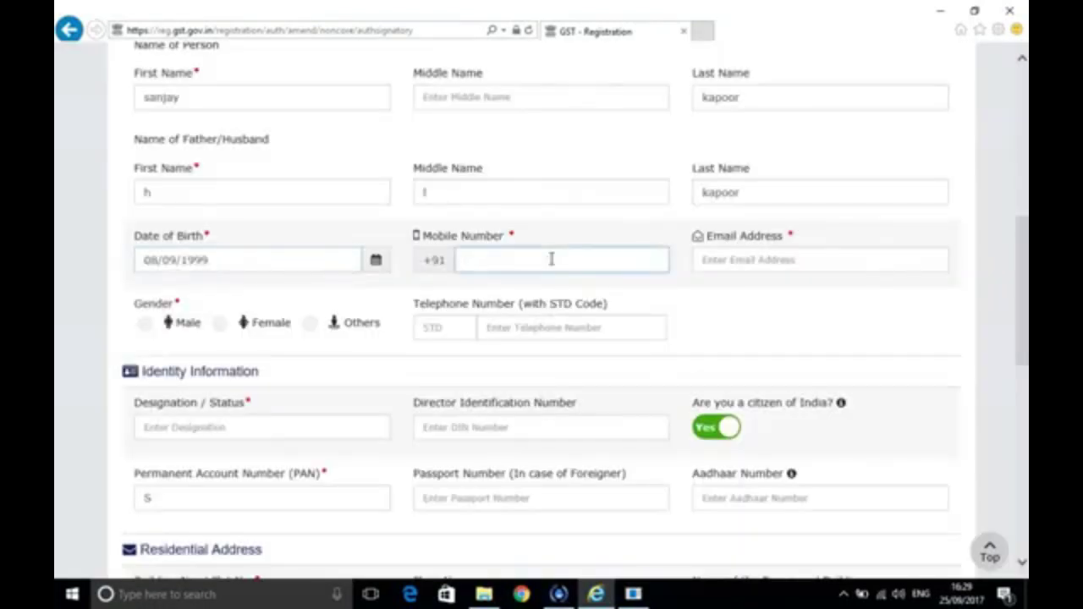
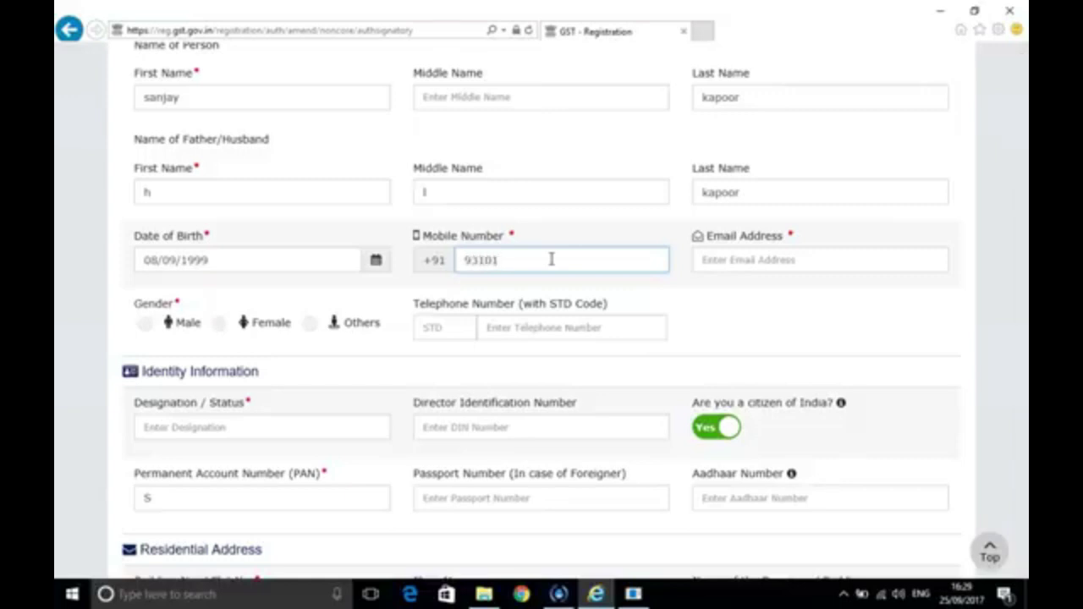
{"action": "left_click", "coordinate": [736, 266]}
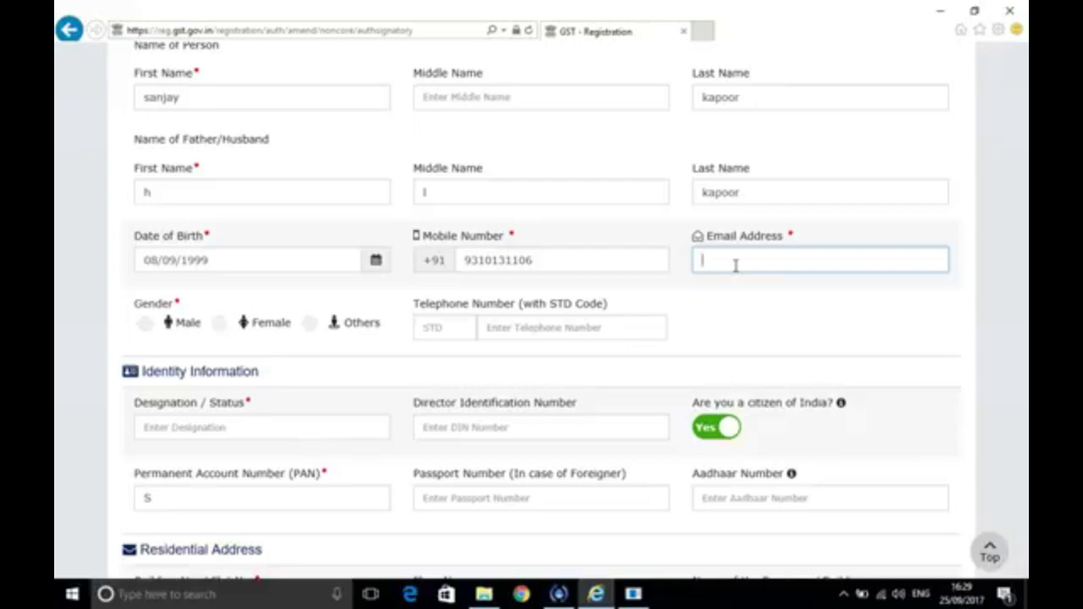
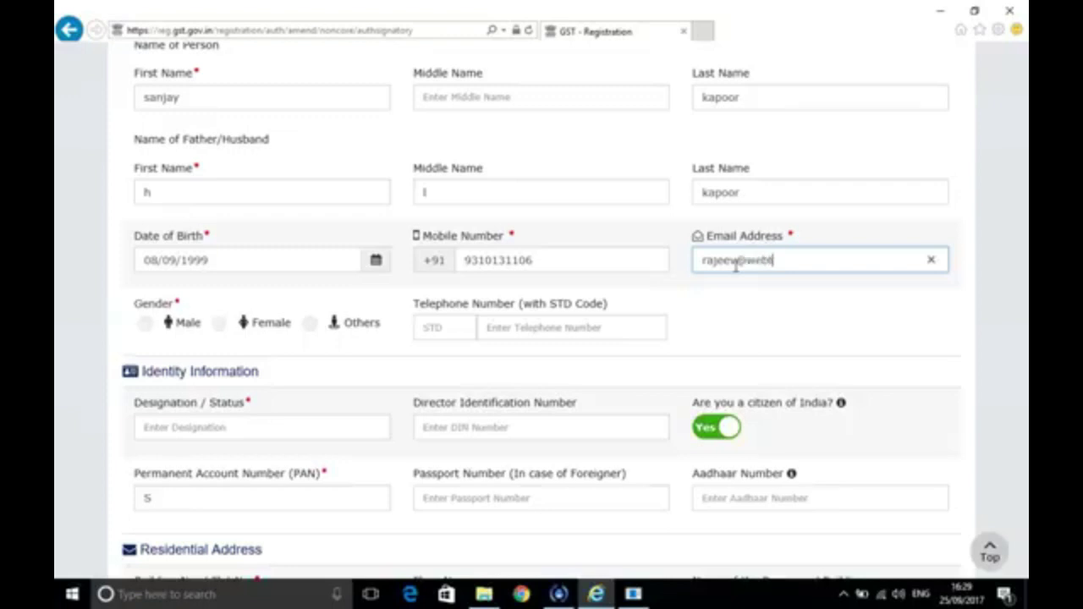
{"action": "left_click", "coordinate": [144, 325]}
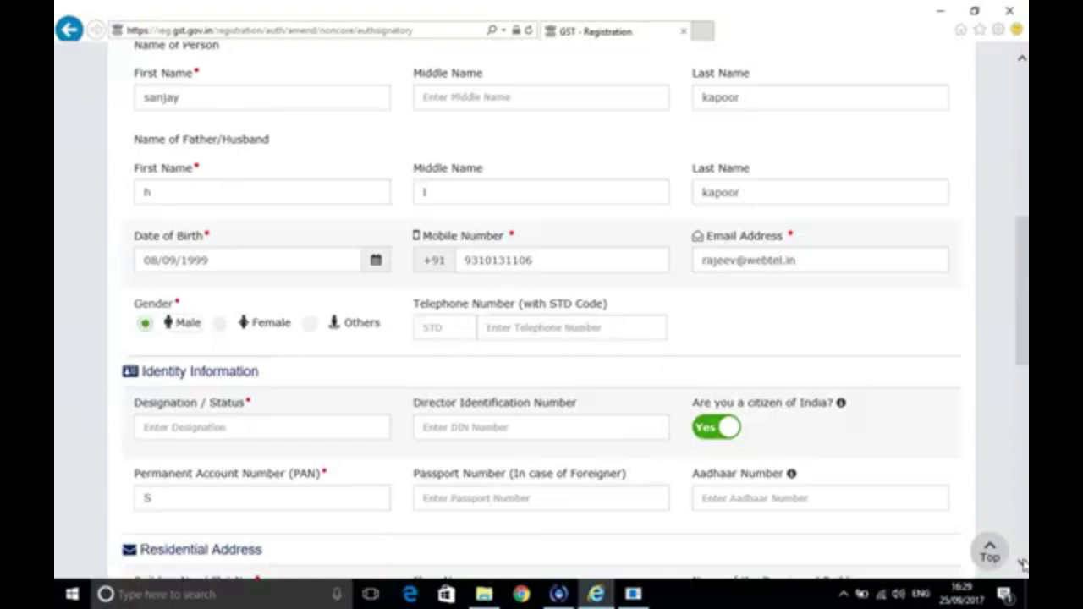
Enter 'Accounts Manager' as the signatory's designation
{"action": "scroll", "coordinate": [1024, 550], "scroll_direction": "down", "scroll_amount": 3}
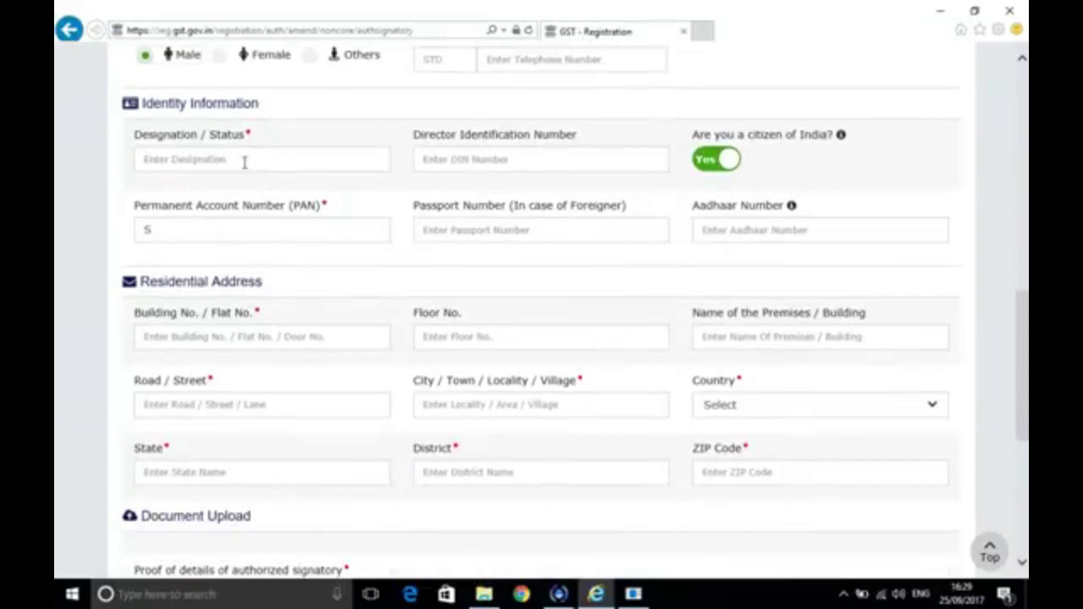
{"action": "left_click", "coordinate": [244, 162]}
{"action": "type", "text": "A"}
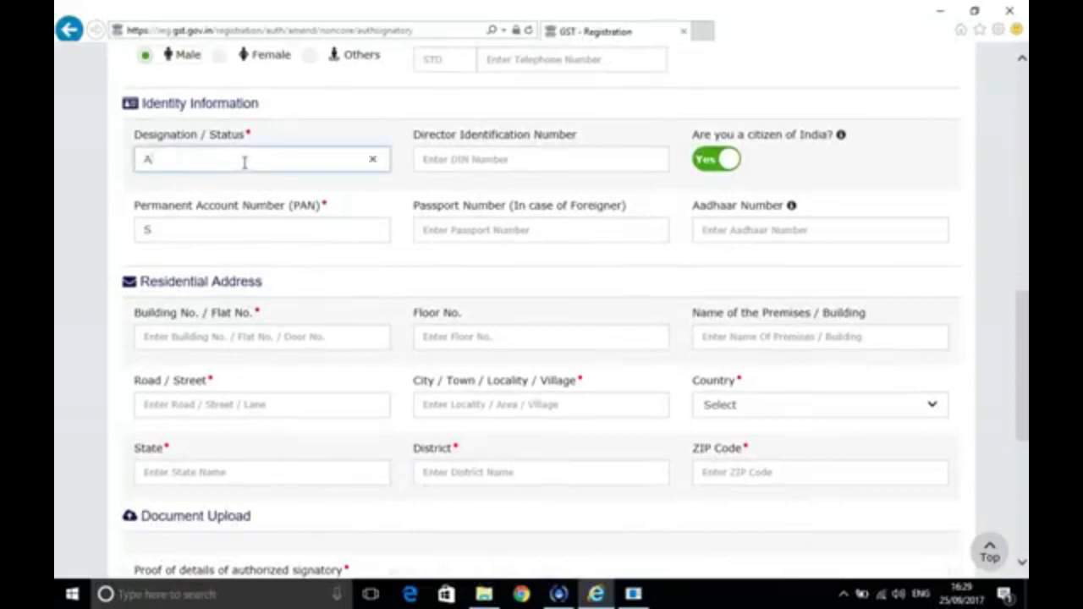
{"action": "type", "text": "ccounts M"}
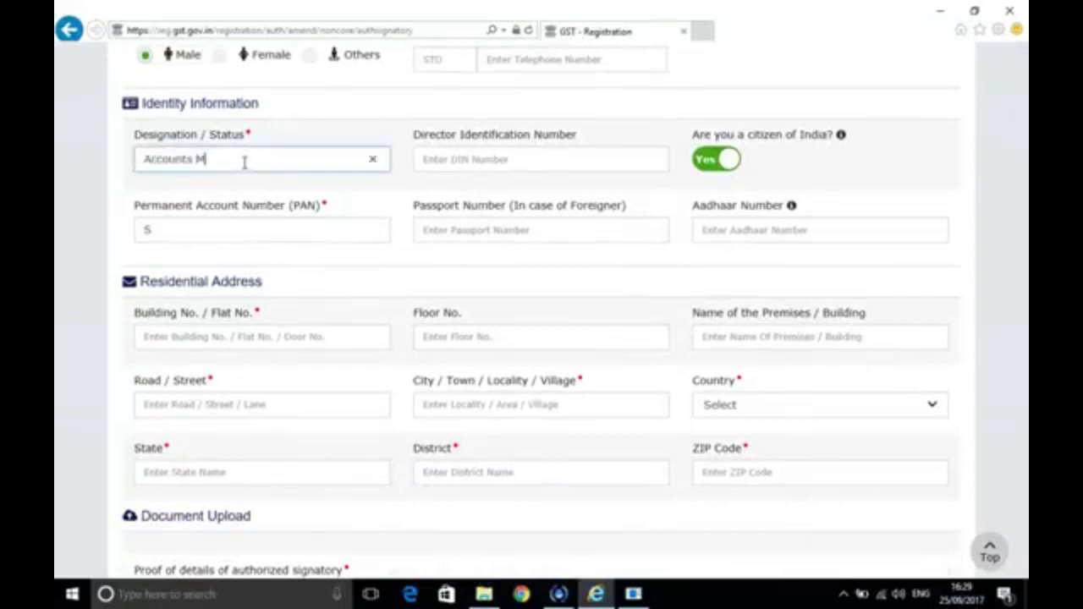
{"action": "type", "text": "anager"}
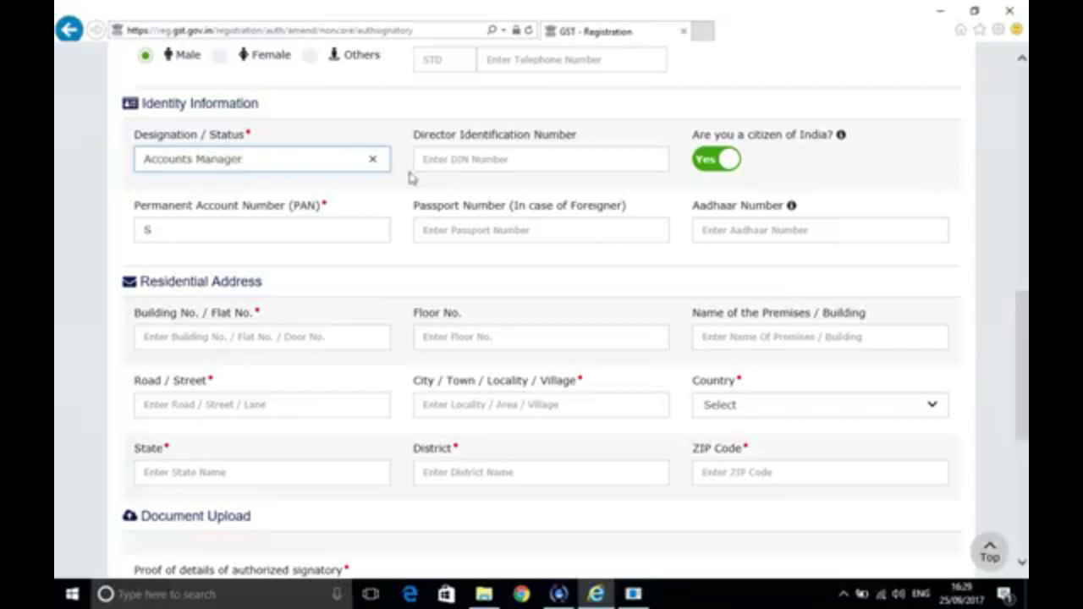
{"action": "left_click", "coordinate": [475, 161]}
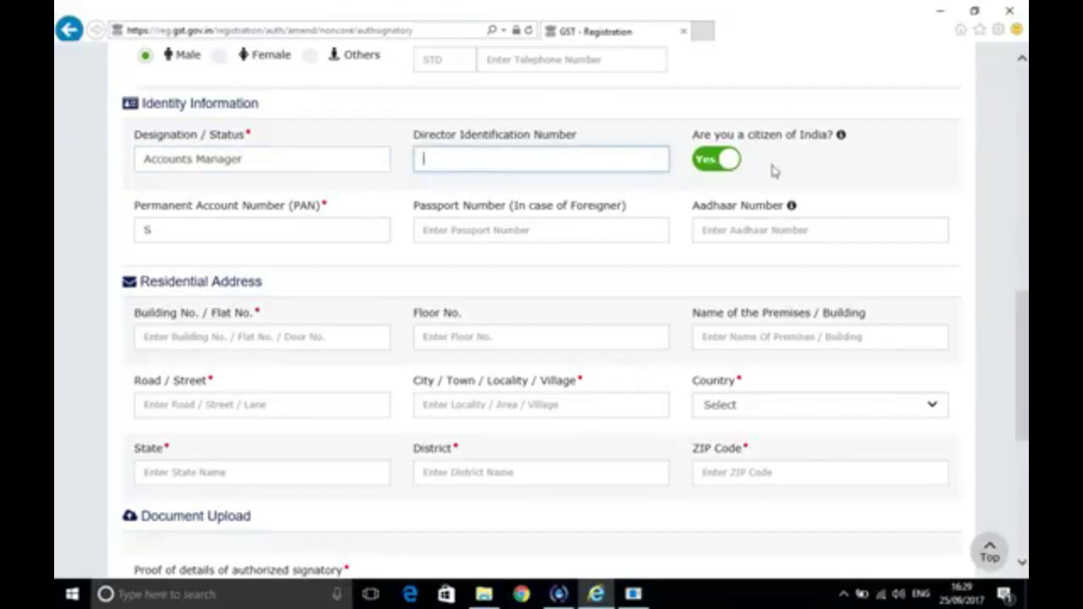
Replace the stray character in the PAN field with the signatory's PAN and leave the passport number blank
{"action": "left_click", "coordinate": [220, 232]}
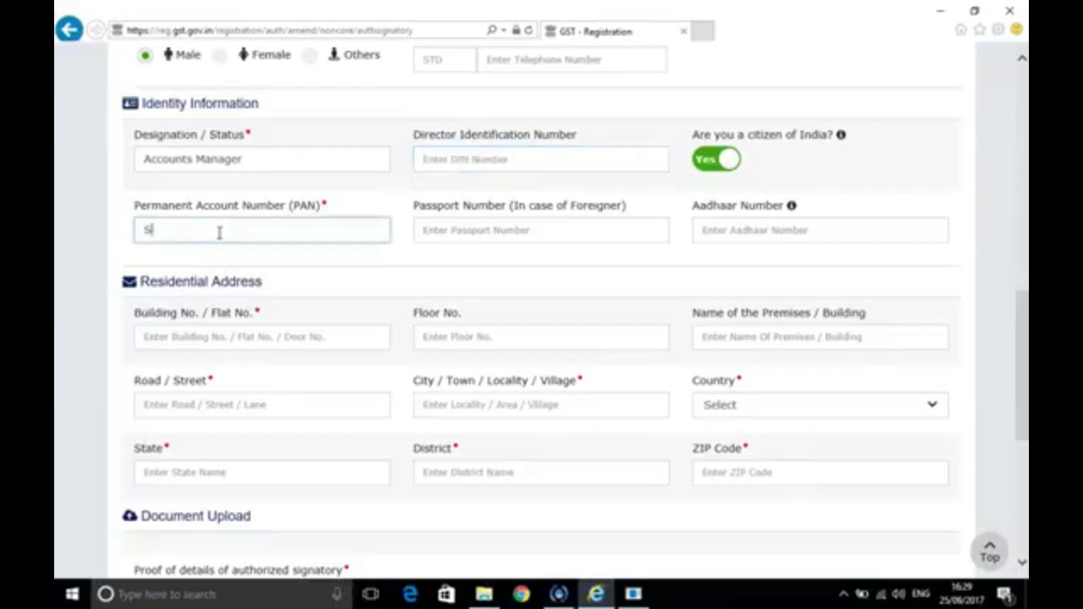
{"action": "key", "text": "BackSpace"}
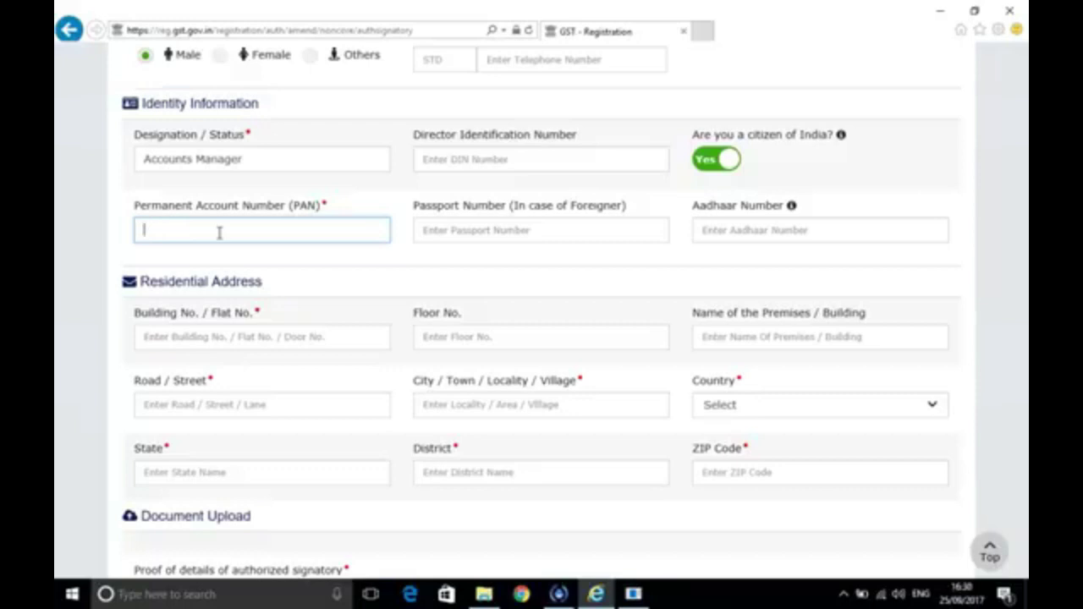
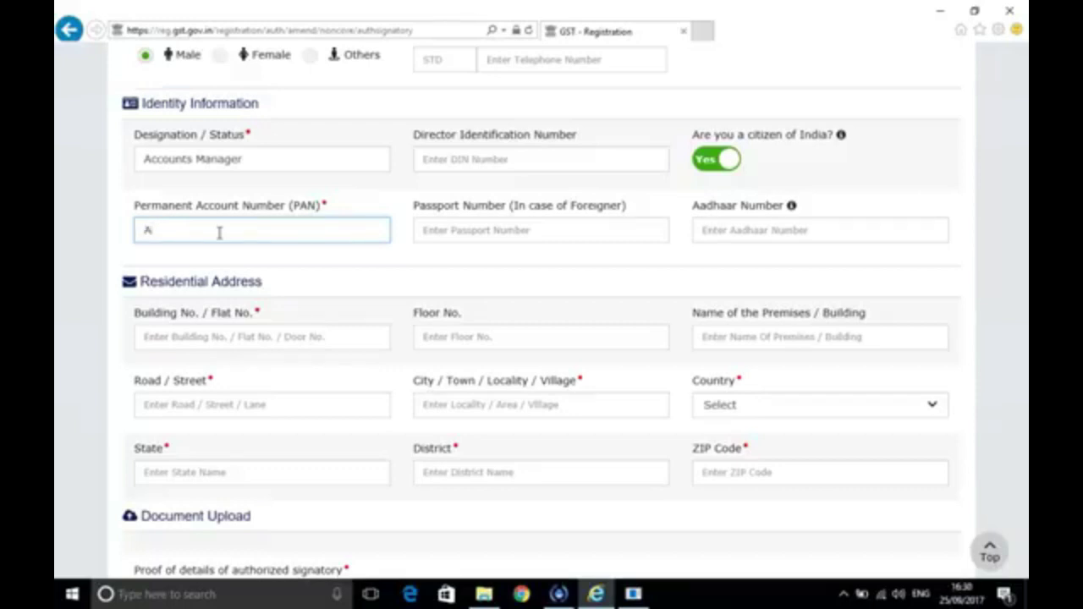
{"action": "left_click", "coordinate": [465, 231]}
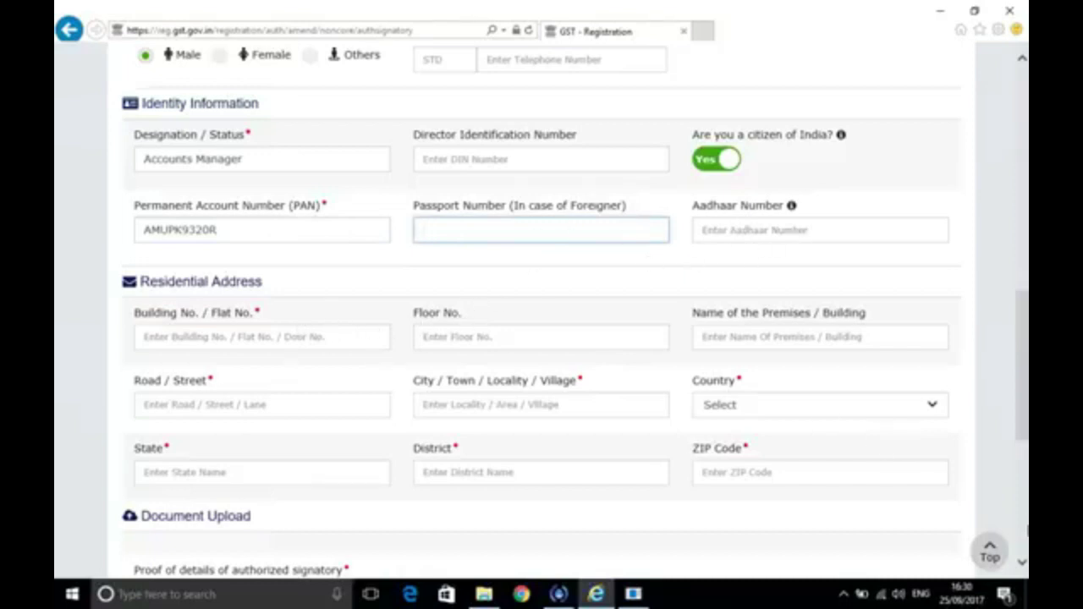
{"action": "scroll", "coordinate": [1024, 559], "scroll_direction": "down", "scroll_amount": 3}
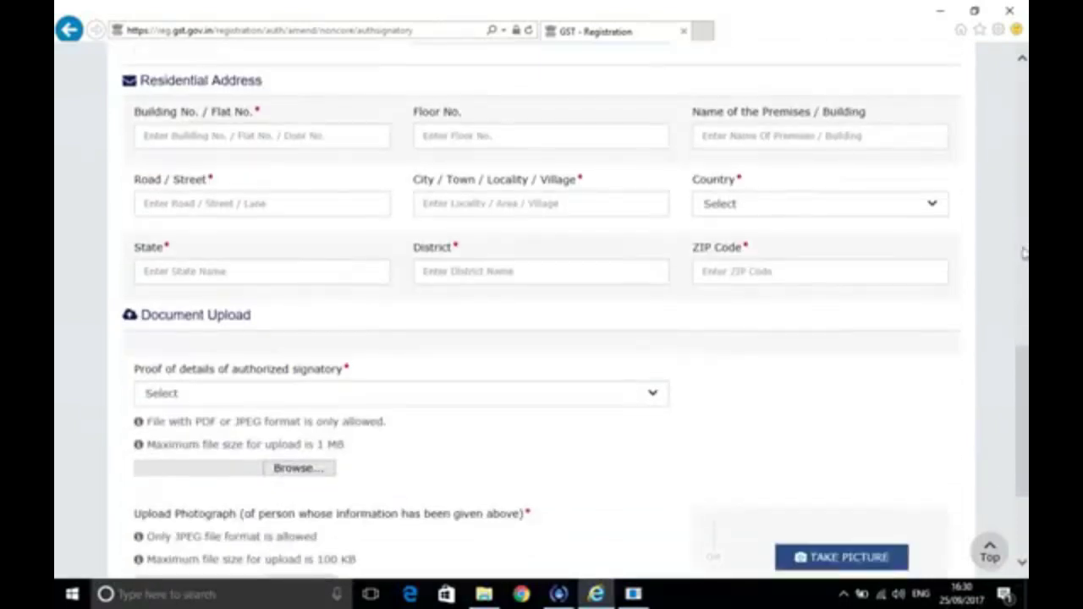
{"action": "left_click", "coordinate": [1022, 57]}
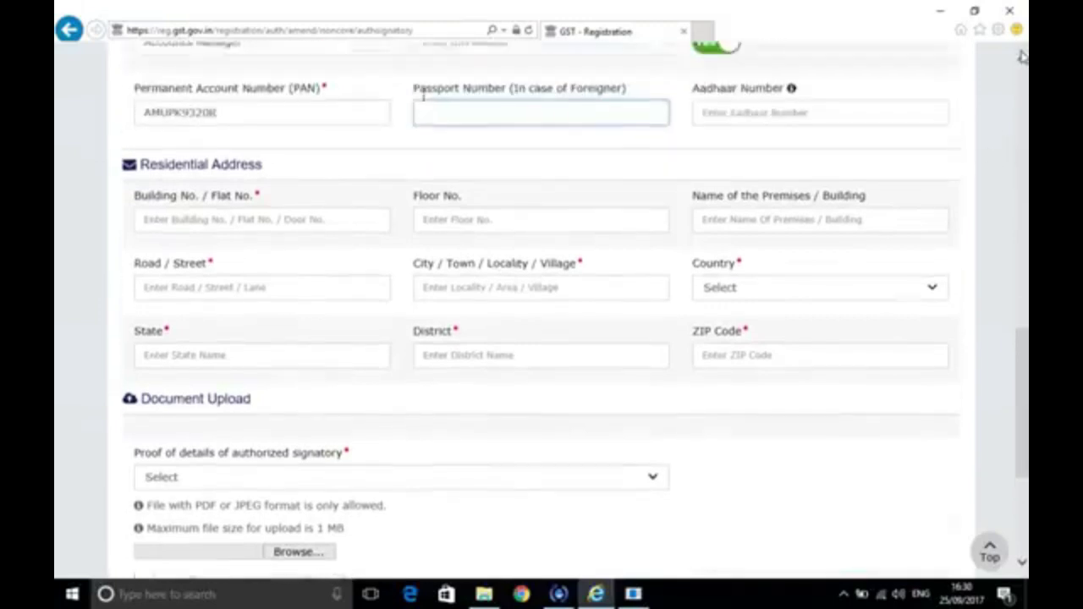
{"action": "scroll", "coordinate": [1021, 57], "scroll_direction": "up", "scroll_amount": 5}
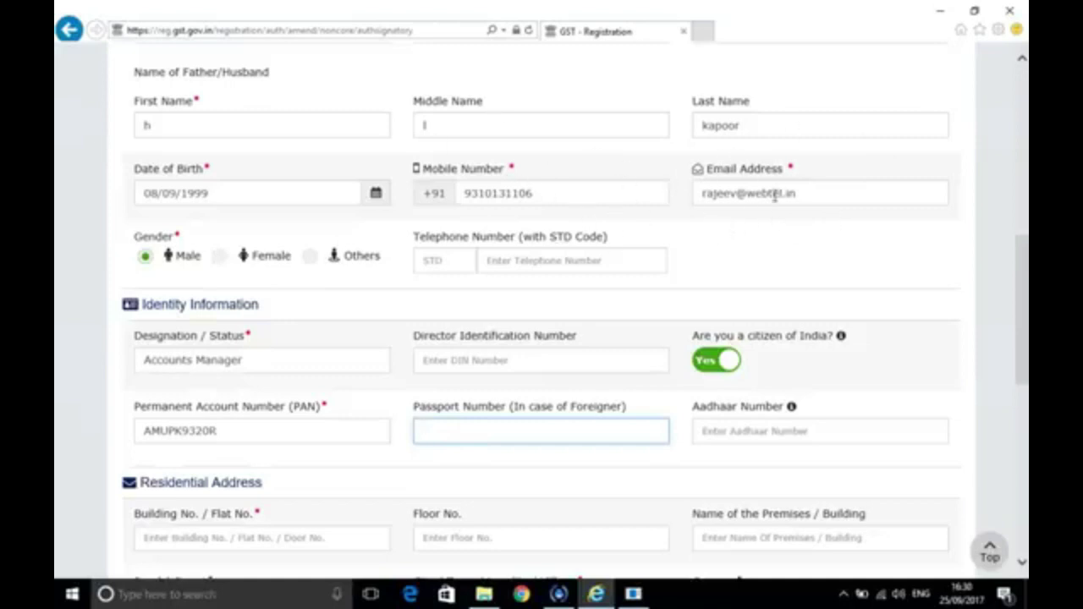
{"action": "left_click", "coordinate": [1022, 565]}
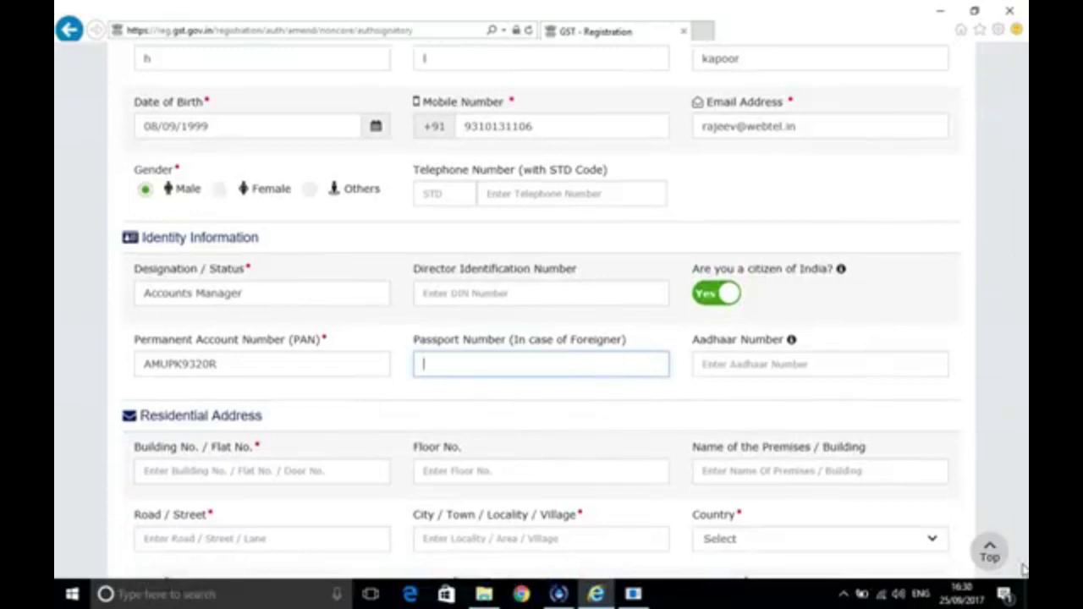
{"action": "left_click", "coordinate": [1024, 569]}
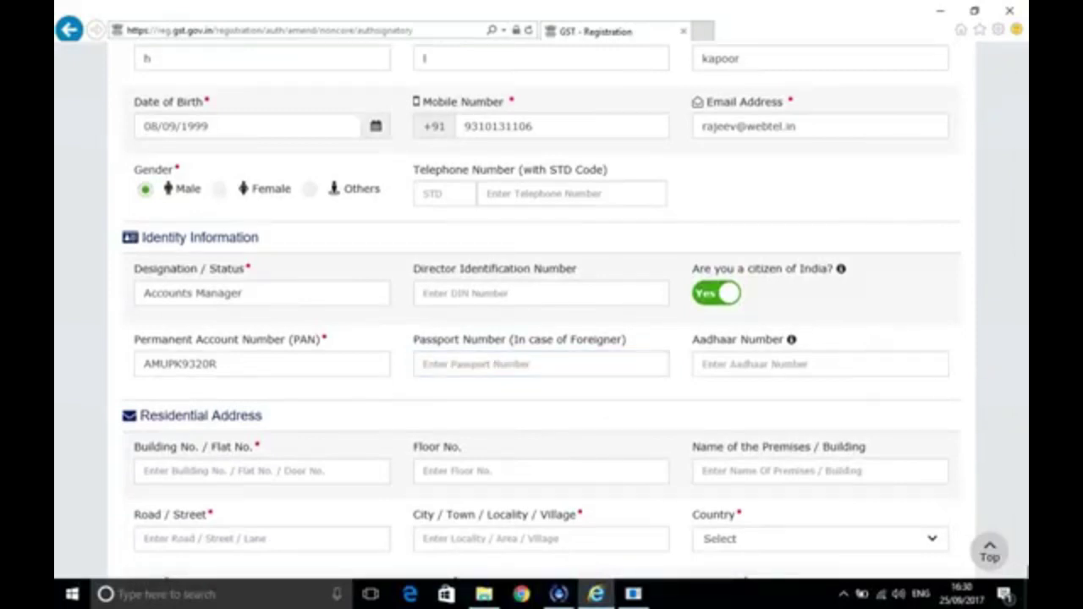
{"action": "scroll", "coordinate": [1023, 572], "scroll_direction": "down", "scroll_amount": 3}
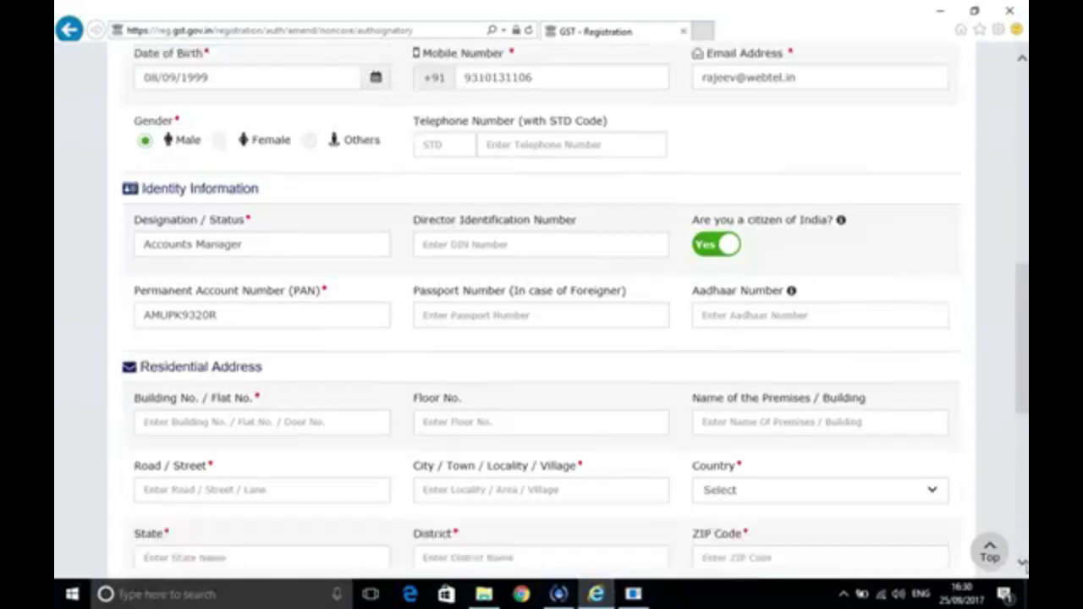
{"action": "scroll", "coordinate": [1024, 569], "scroll_direction": "down", "scroll_amount": 1}
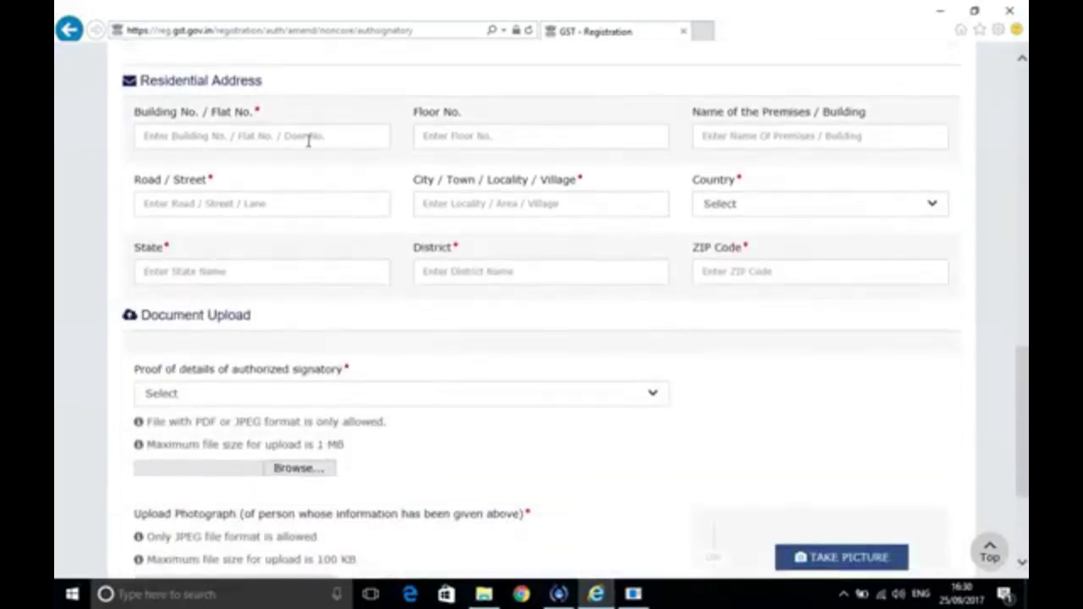
Type the building number, street and city of the signatory's residential address
{"action": "left_click", "coordinate": [308, 142]}
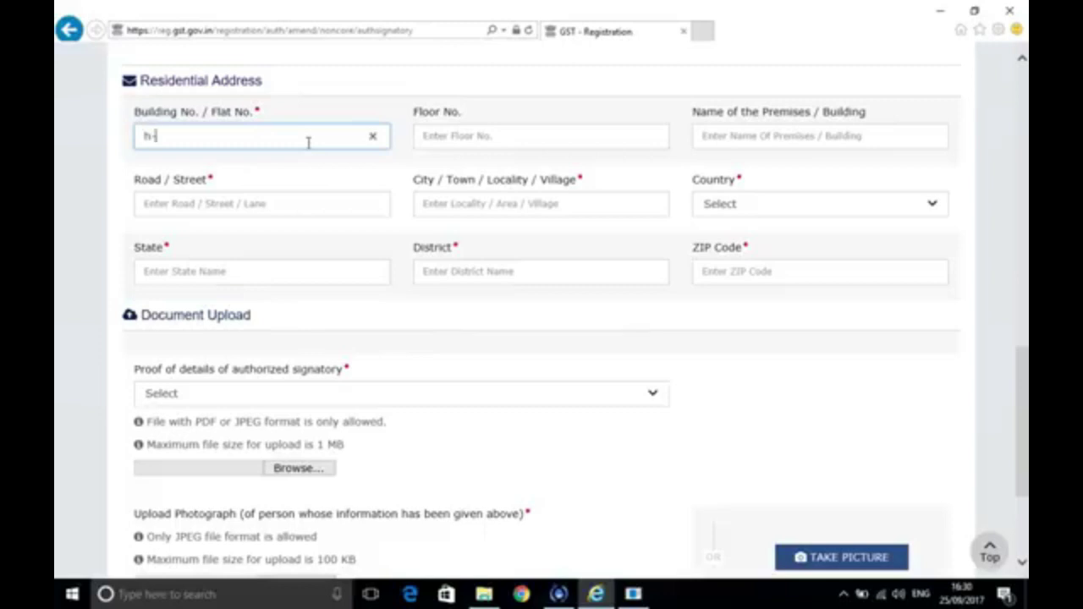
{"action": "left_click", "coordinate": [308, 208]}
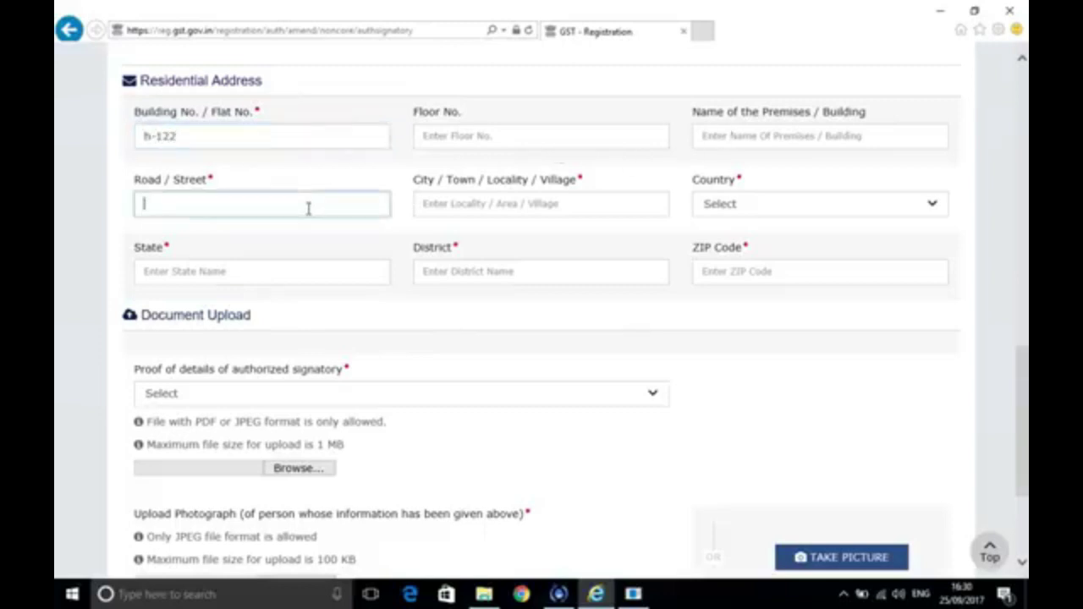
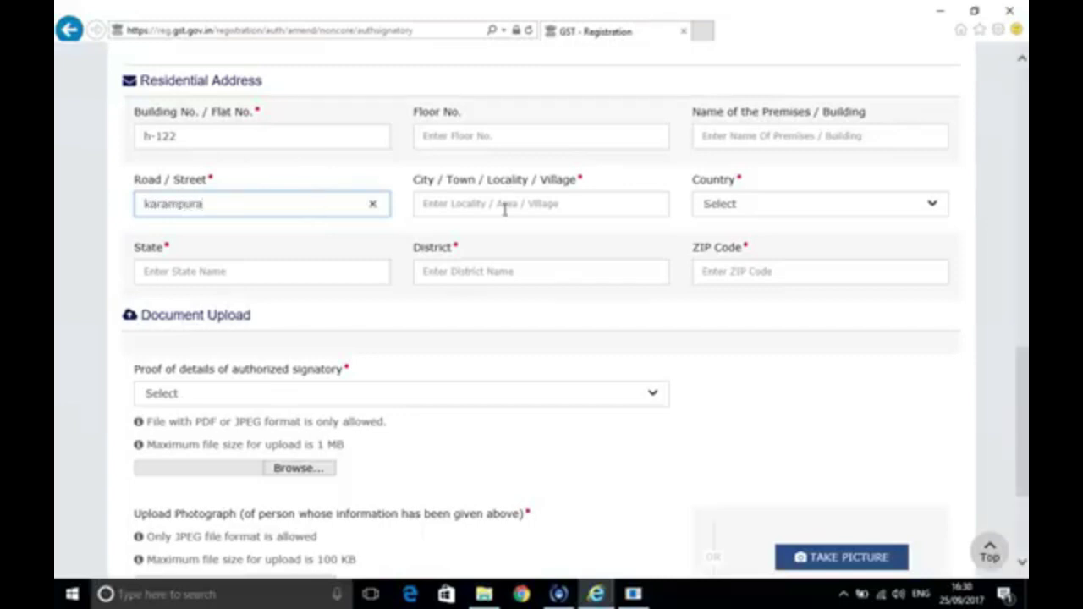
{"action": "left_click", "coordinate": [505, 208]}
{"action": "type", "text": "delh"}
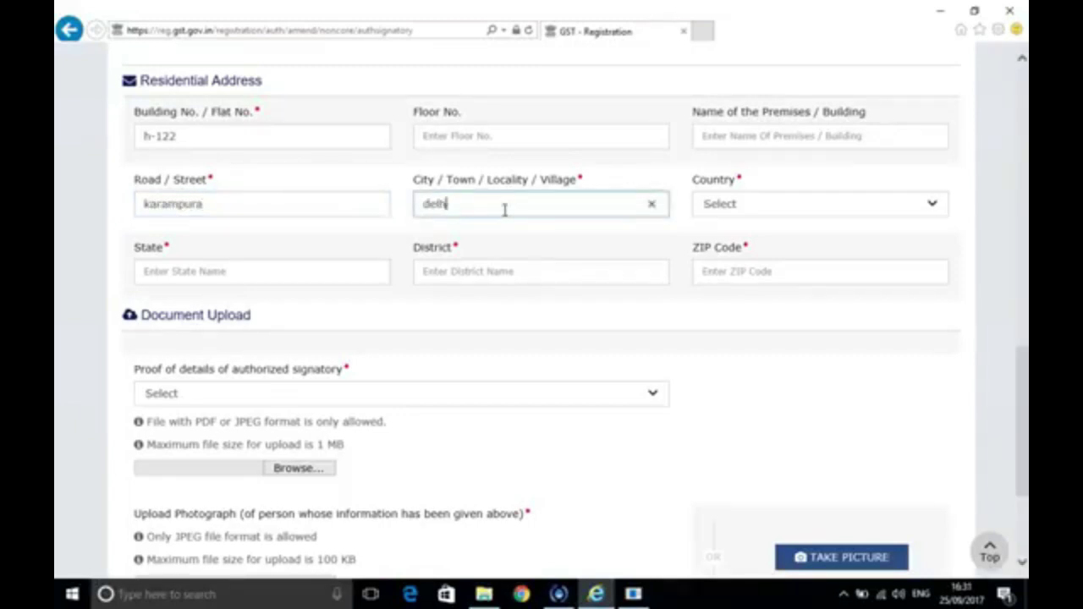
{"action": "type", "text": "i"}
Select India, Delhi and West Delhi as country, state and district, then enter the PIN code
{"action": "left_click", "coordinate": [779, 213]}
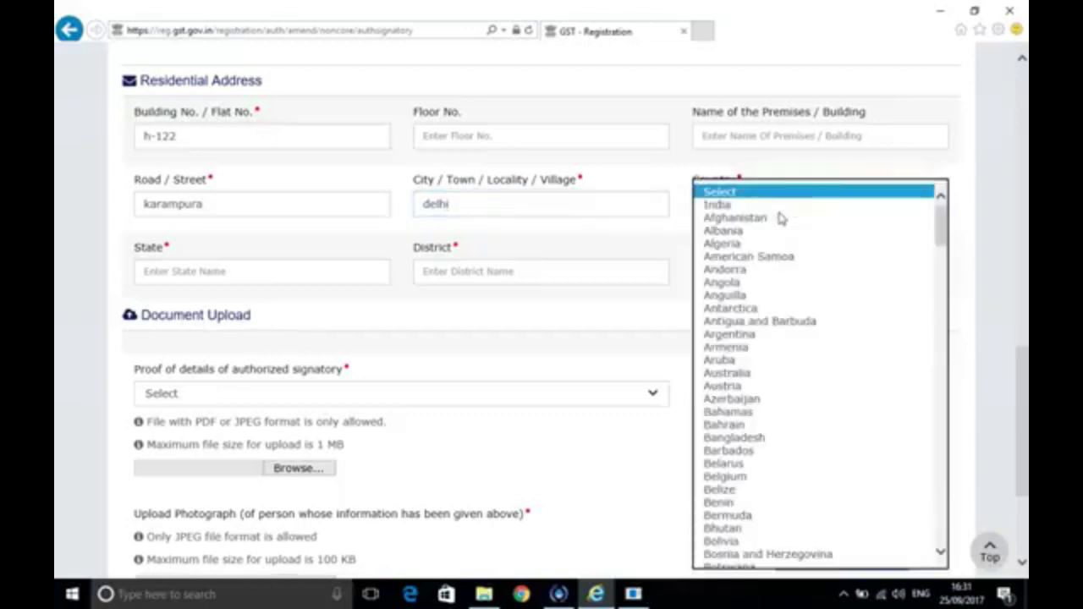
{"action": "left_click", "coordinate": [749, 206]}
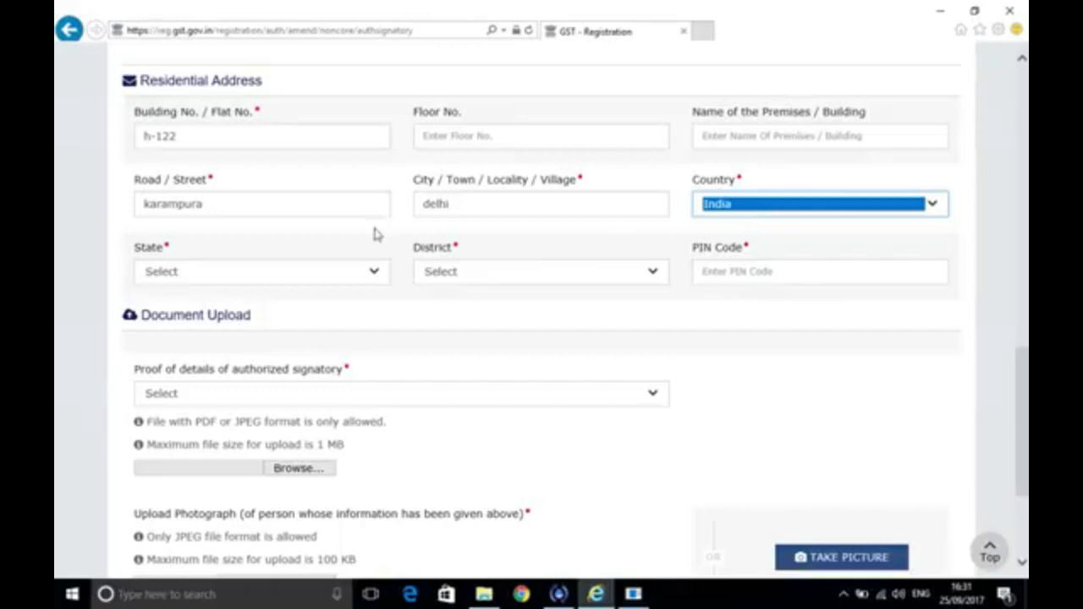
{"action": "left_click", "coordinate": [371, 276]}
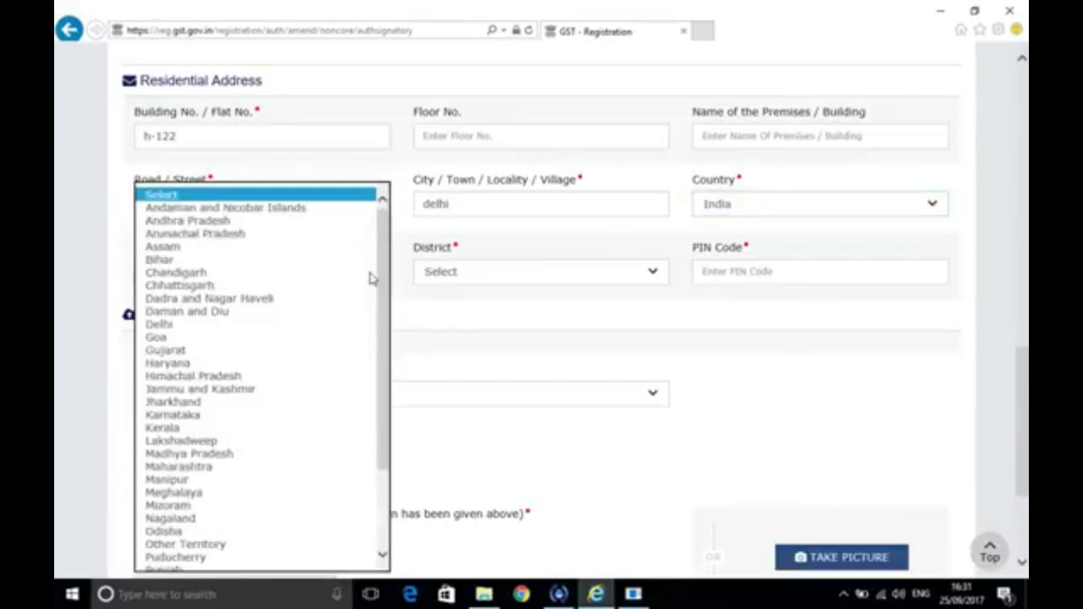
{"action": "left_click", "coordinate": [214, 325]}
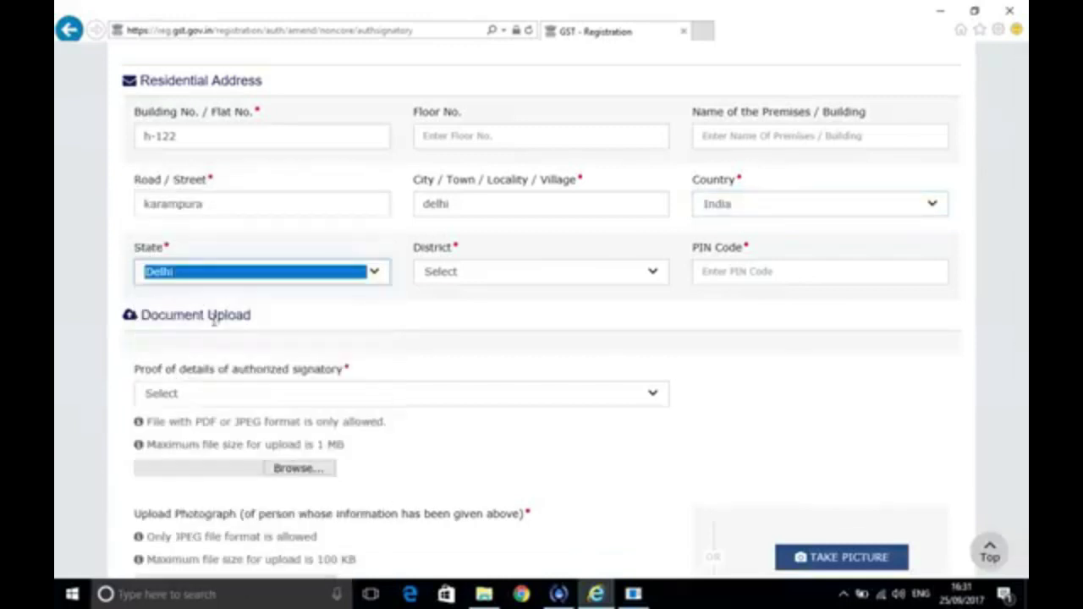
{"action": "left_click", "coordinate": [512, 286]}
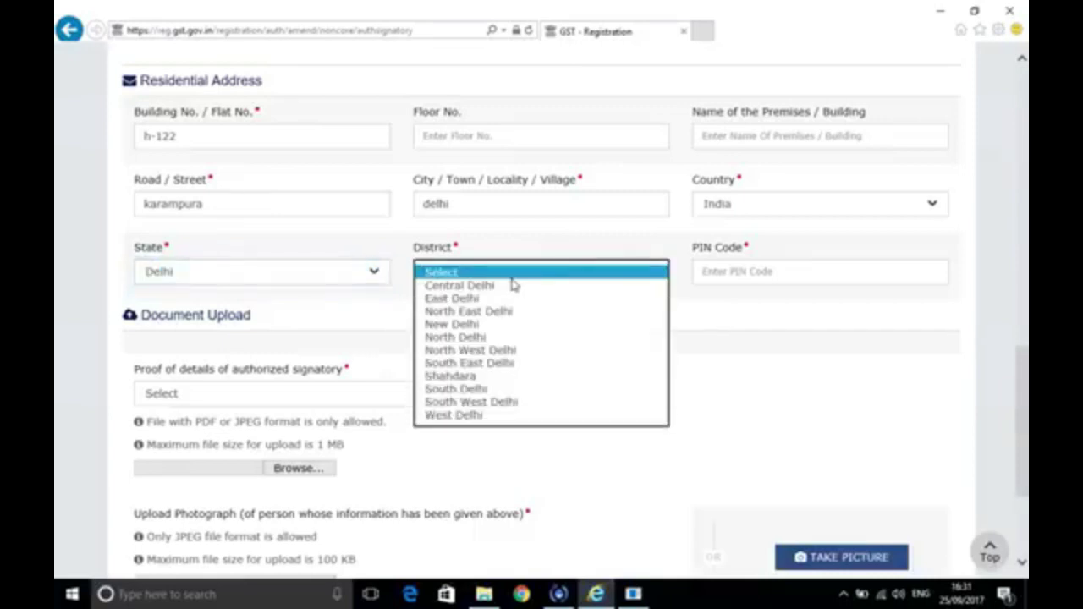
{"action": "left_click", "coordinate": [457, 415]}
{"action": "left_click", "coordinate": [761, 272]}
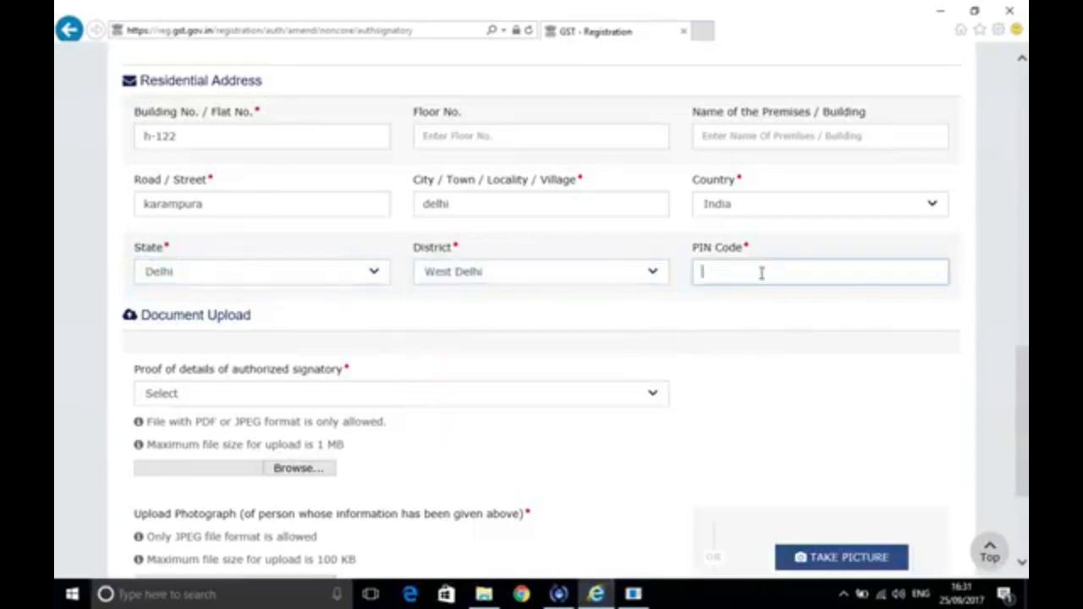
{"action": "type", "text": "1101"}
{"action": "key", "text": "BackSpace"}
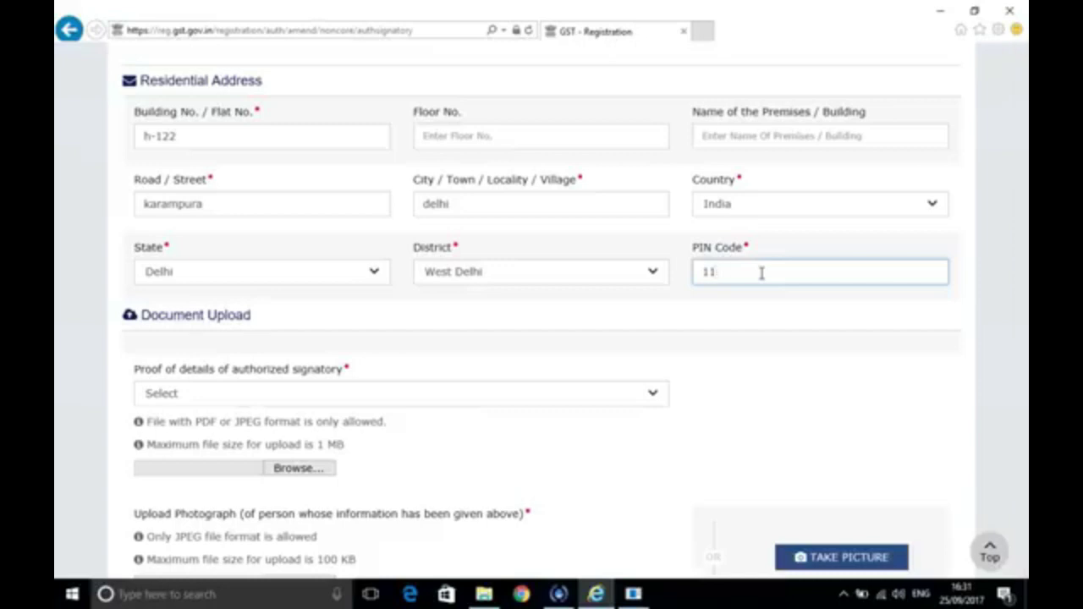
{"action": "type", "text": "0015"}
Choose board resolution copy as the proof type and attach 'Revised resolution (1).pdf'
{"action": "left_click", "coordinate": [652, 393]}
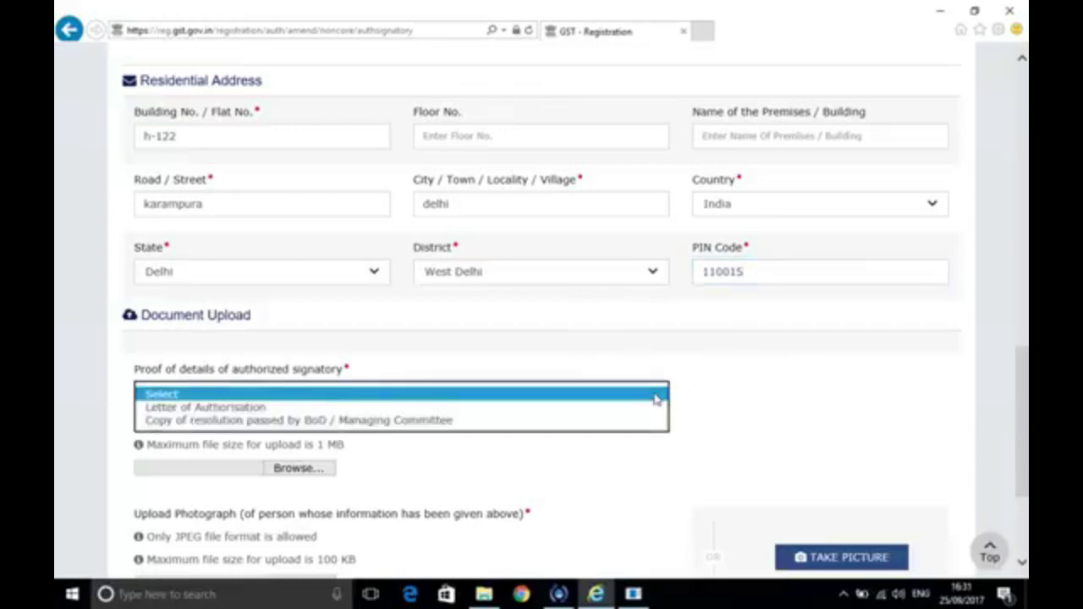
{"action": "left_click", "coordinate": [523, 423]}
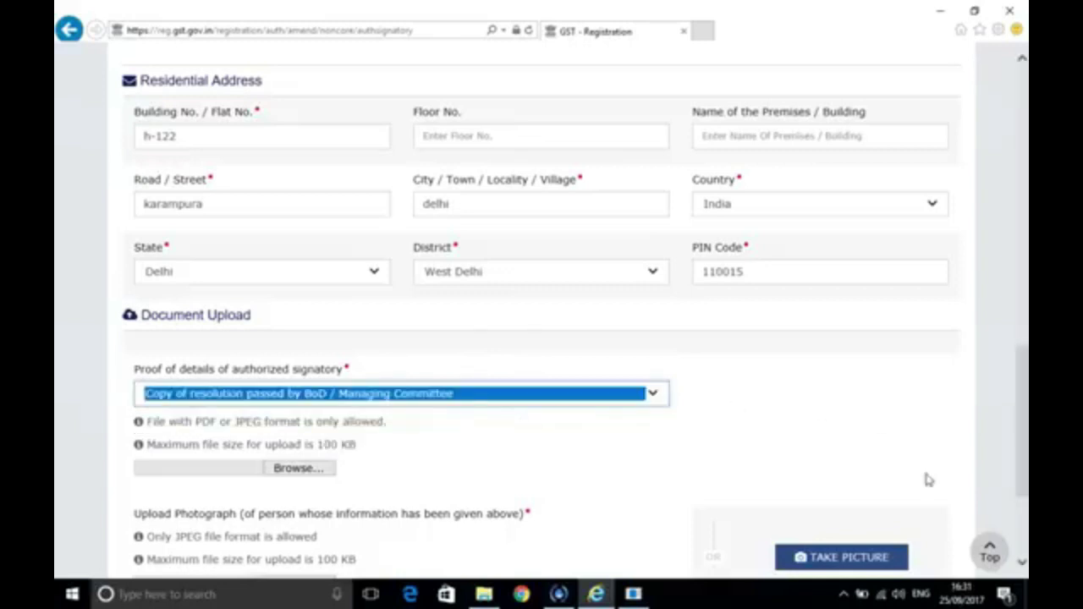
{"action": "left_click", "coordinate": [1023, 563]}
{"action": "left_click", "coordinate": [1023, 563]}
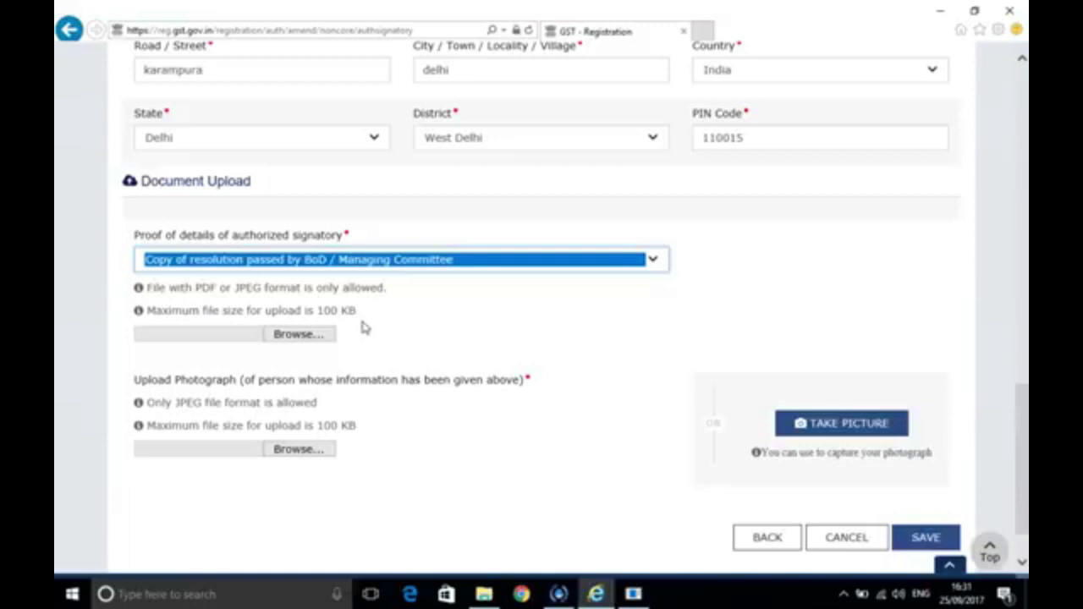
{"action": "left_click", "coordinate": [298, 334]}
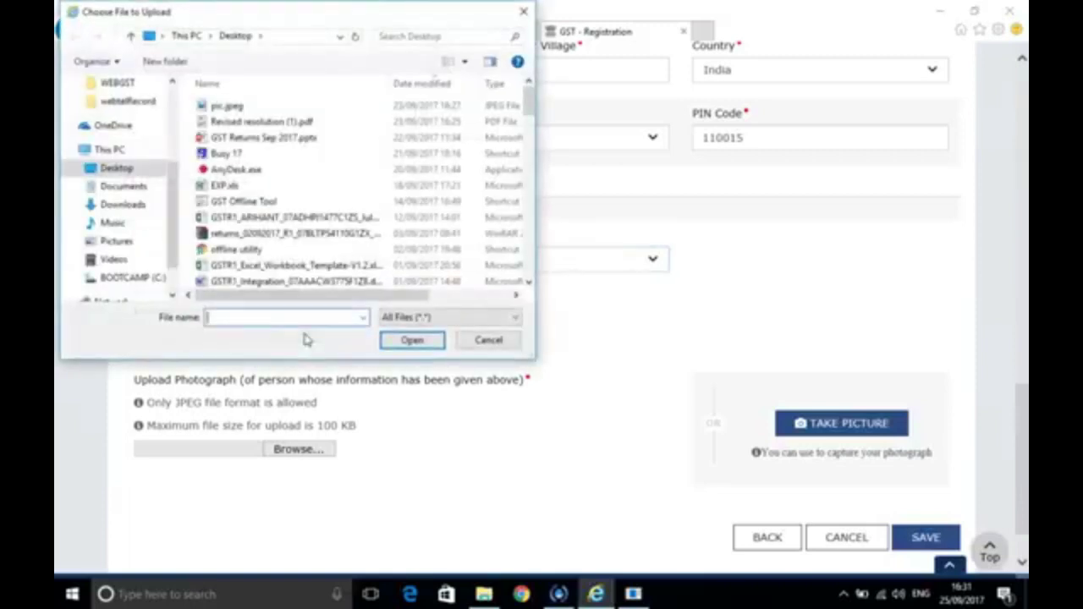
{"action": "left_click", "coordinate": [309, 123]}
{"action": "double_click", "coordinate": [309, 123]}
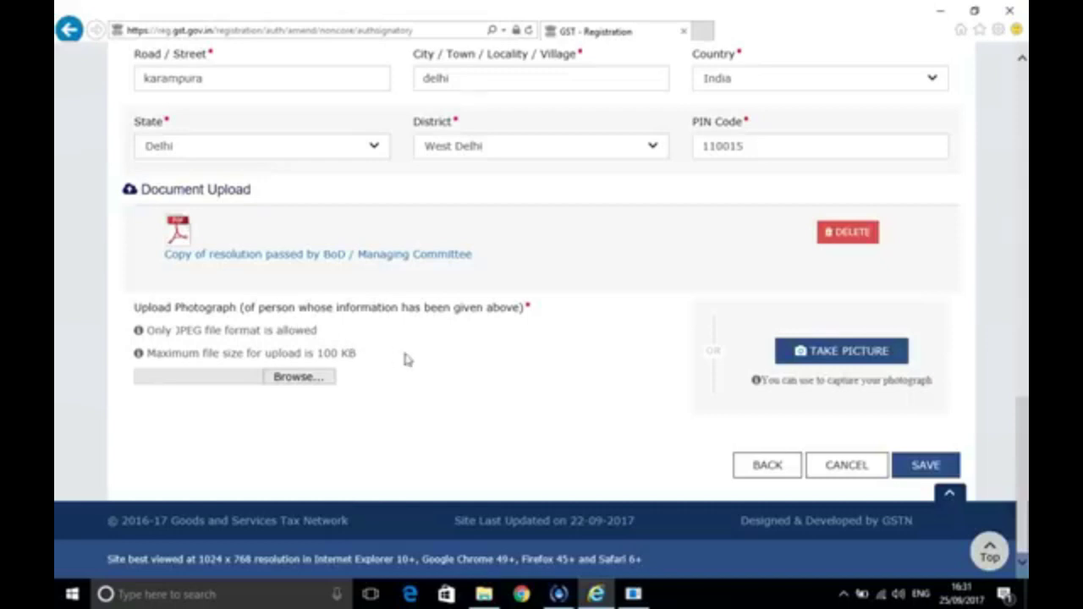
Upload pic.jpeg as the signatory's photograph
{"action": "left_click", "coordinate": [310, 383]}
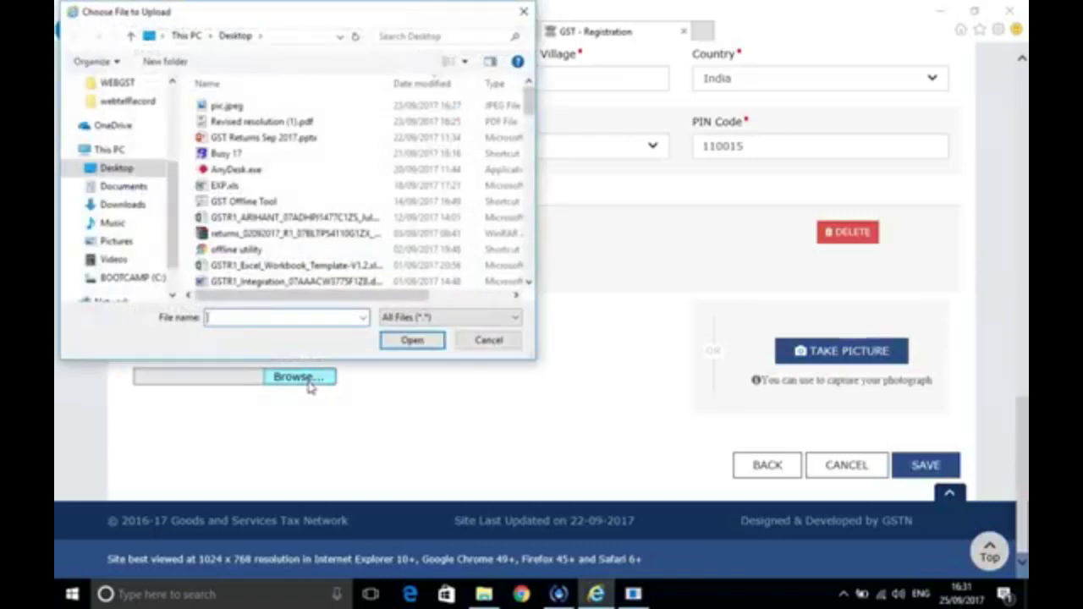
{"action": "left_click", "coordinate": [323, 114]}
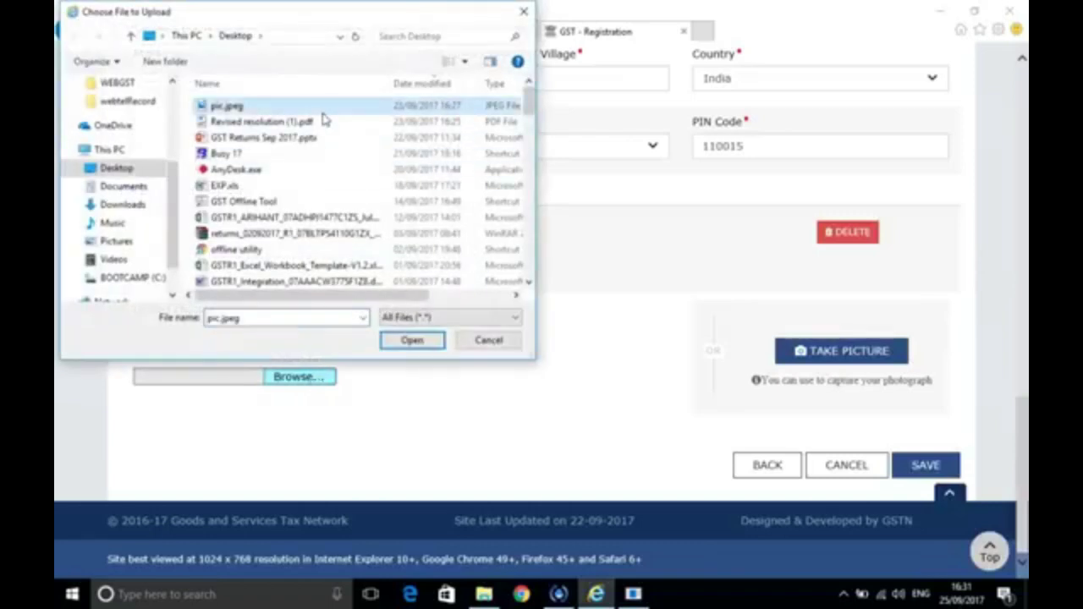
{"action": "double_click", "coordinate": [329, 113]}
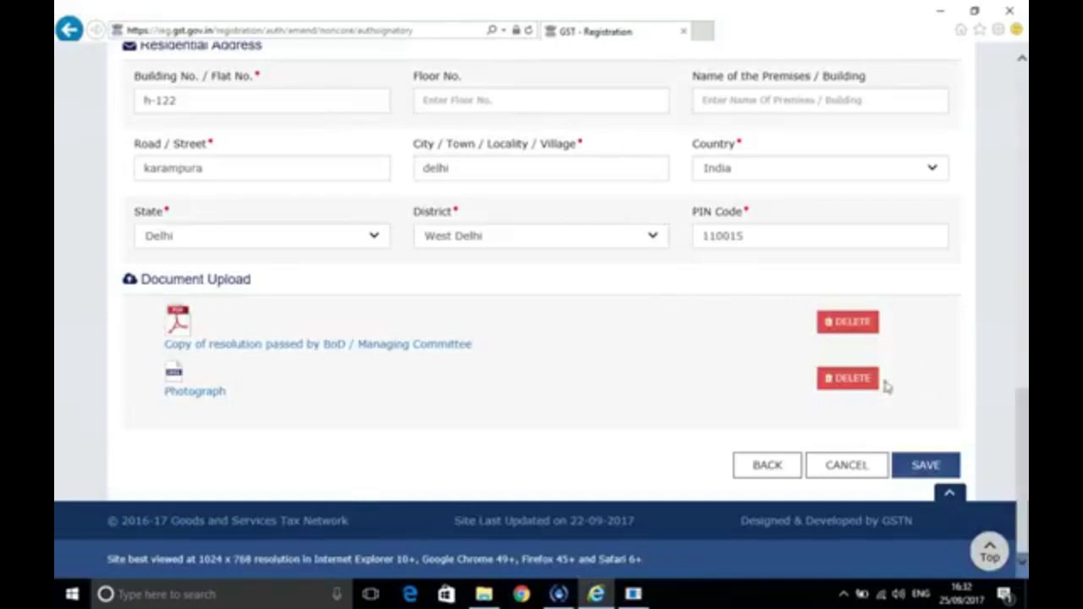
Save the new Accounts Manager signatory and continue to the Authorized Representative step
{"action": "left_click", "coordinate": [931, 467]}
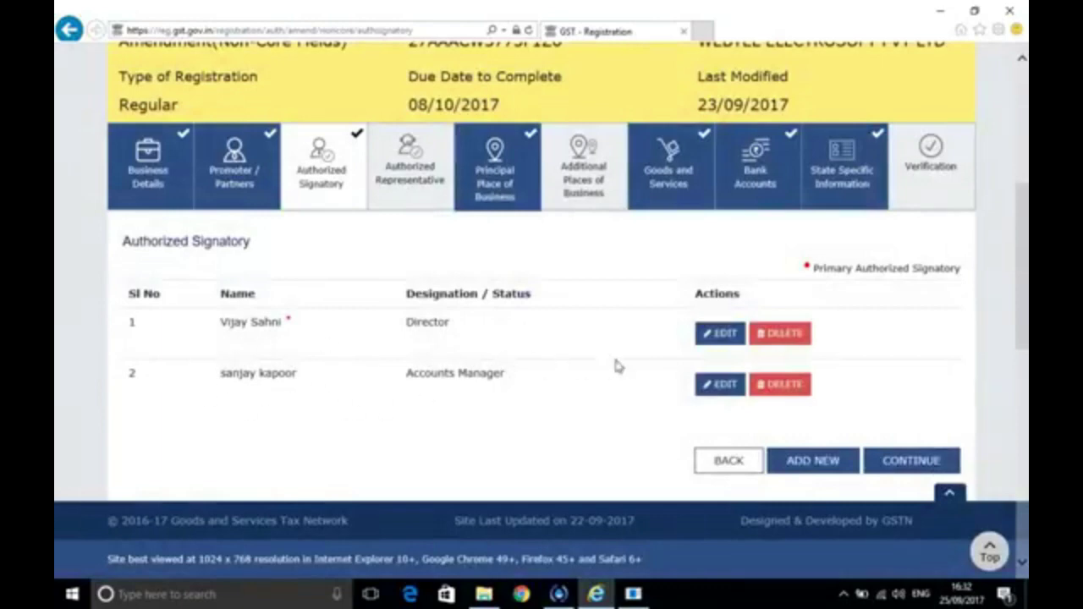
{"action": "left_click", "coordinate": [912, 464]}
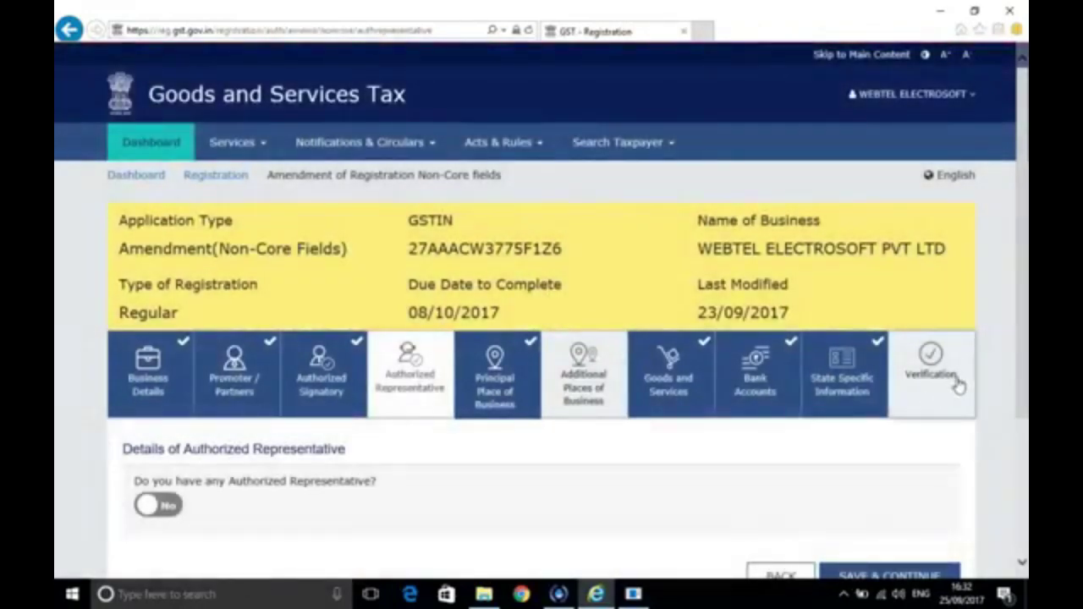
In Verification, affirm the declaration, choose the director as signatory, enter place 'new delhi', and submit with DSC
{"action": "left_click", "coordinate": [942, 376]}
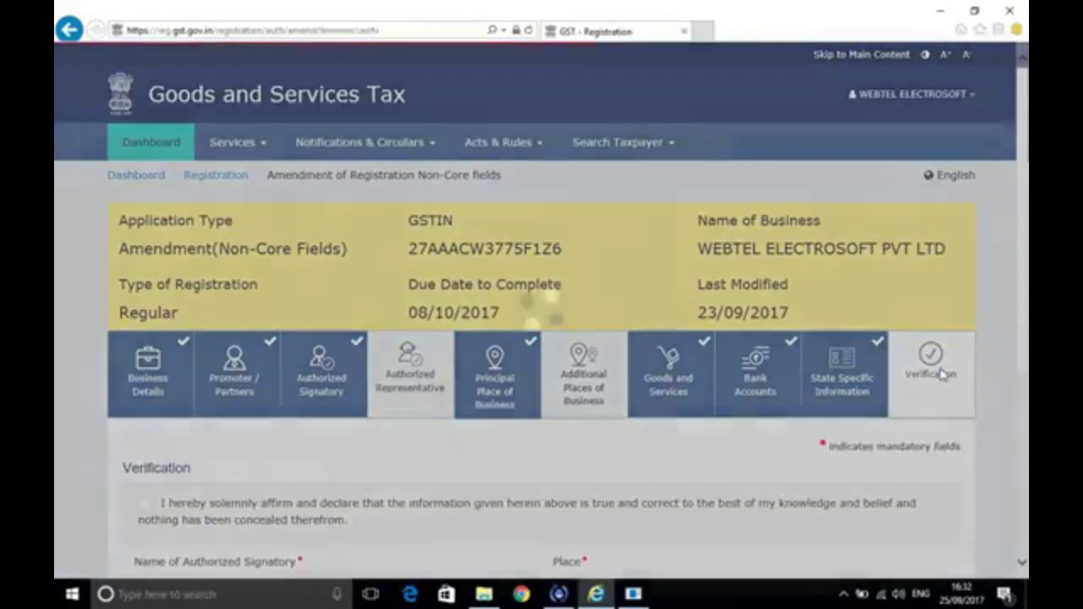
{"action": "scroll", "coordinate": [812, 503], "scroll_direction": "down", "scroll_amount": 3}
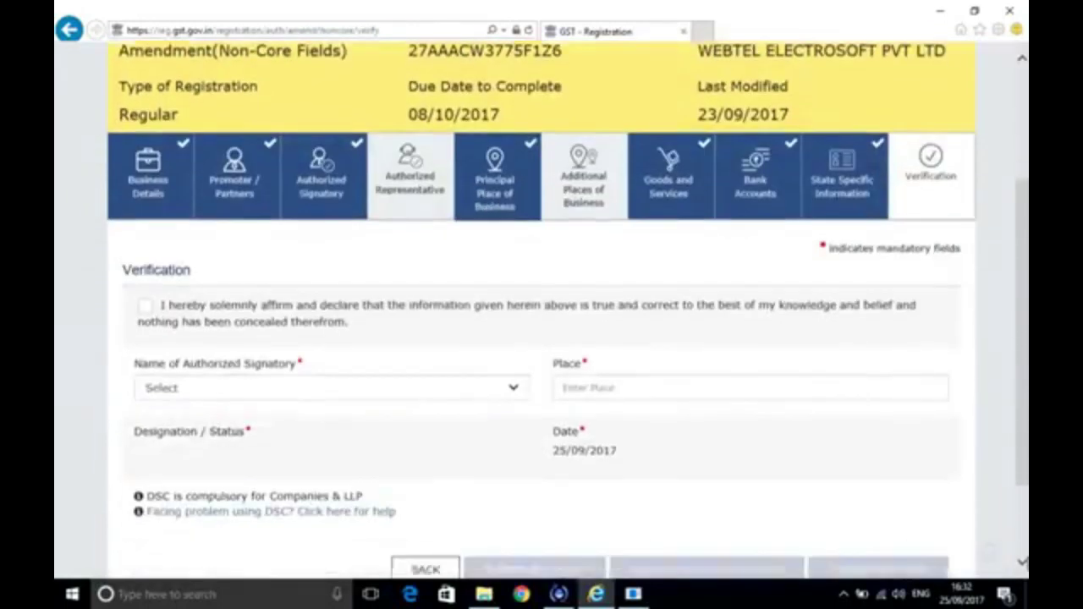
{"action": "left_click", "coordinate": [145, 237]}
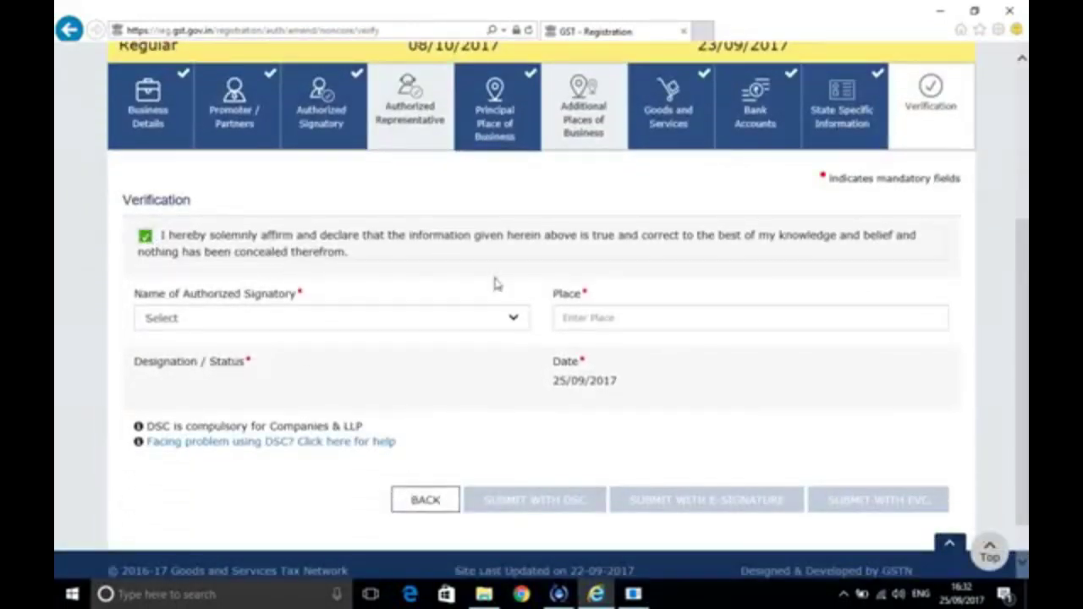
{"action": "left_click", "coordinate": [520, 320]}
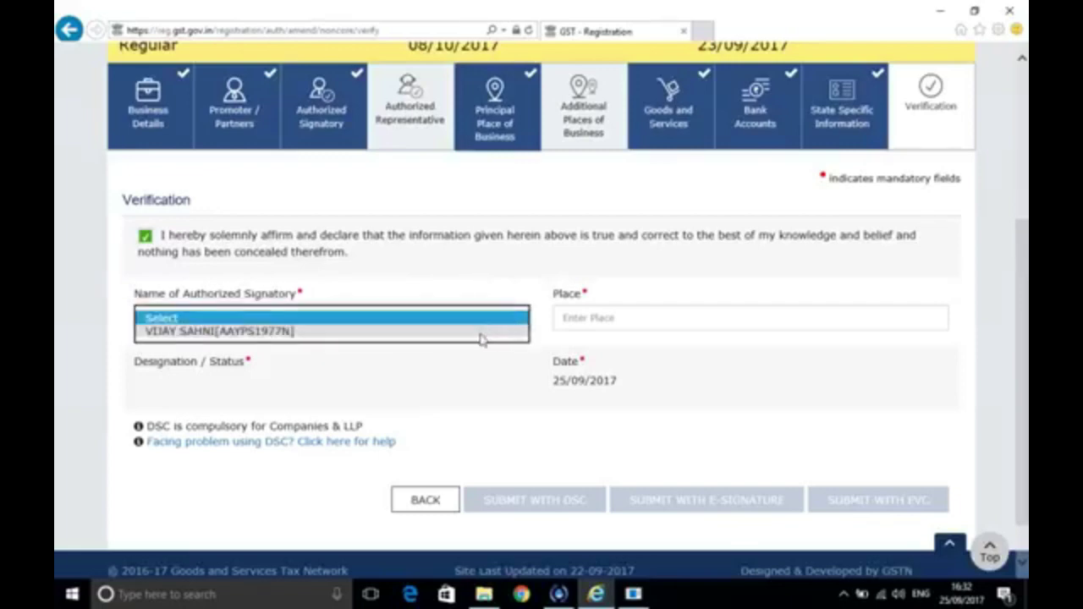
{"action": "left_click", "coordinate": [275, 331]}
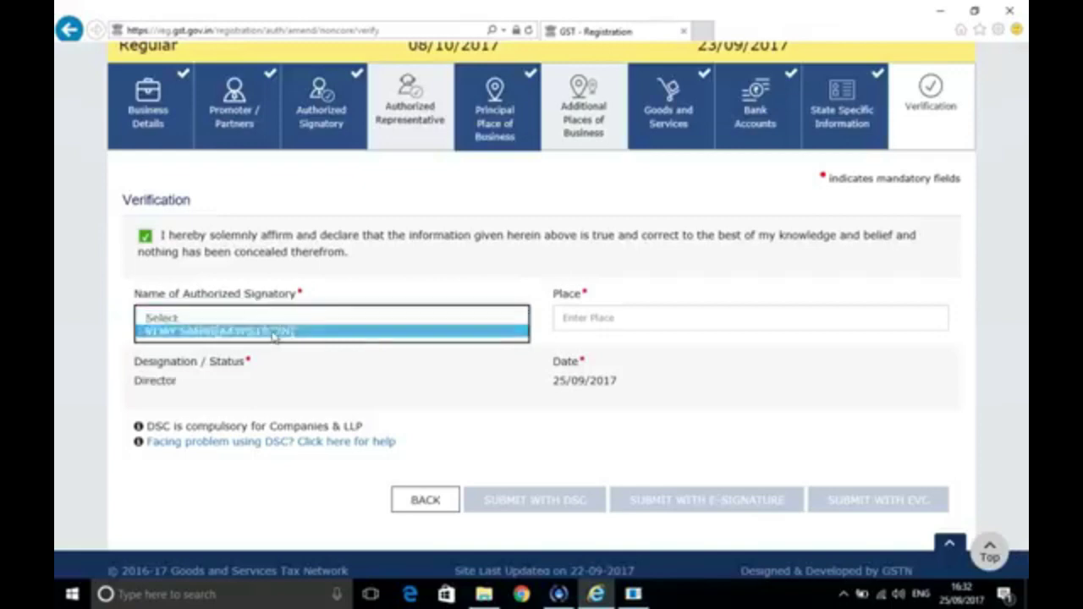
{"action": "left_click", "coordinate": [601, 322]}
{"action": "type", "text": "new"}
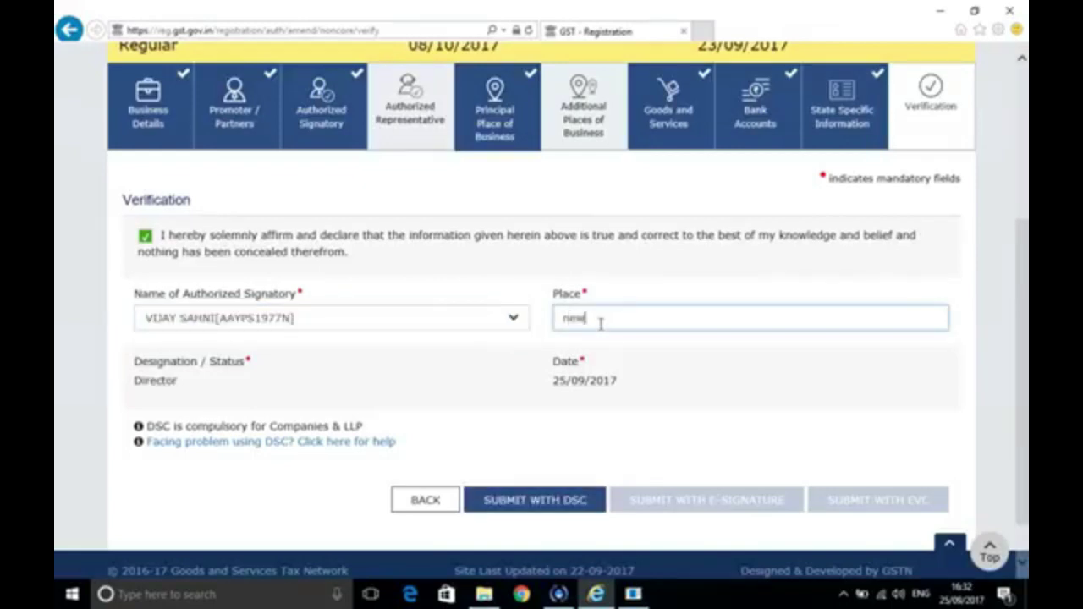
{"action": "type", "text": " de"}
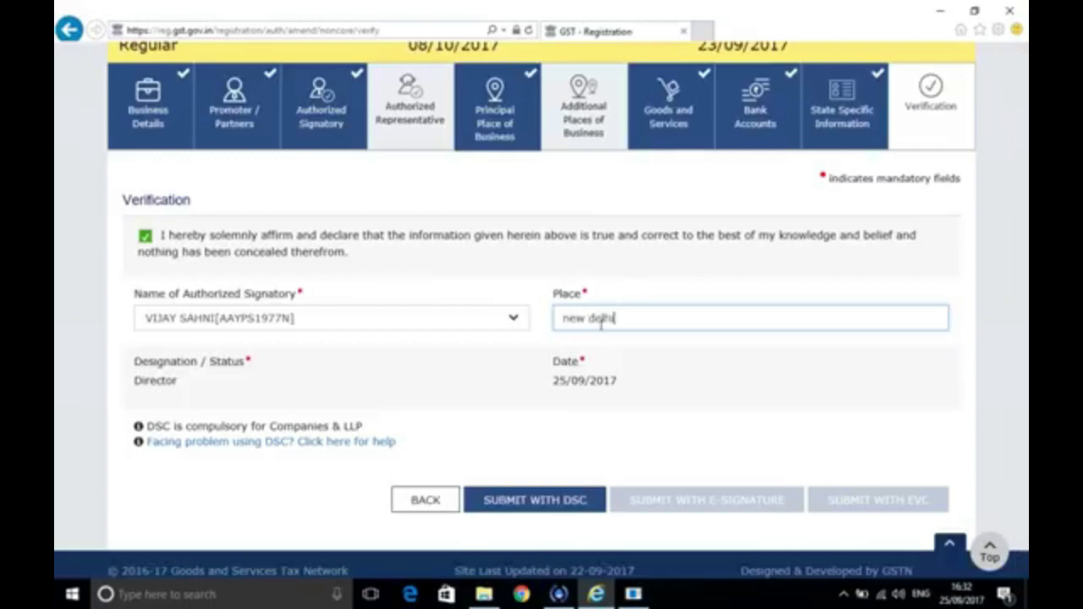
{"action": "type", "text": "lhi"}
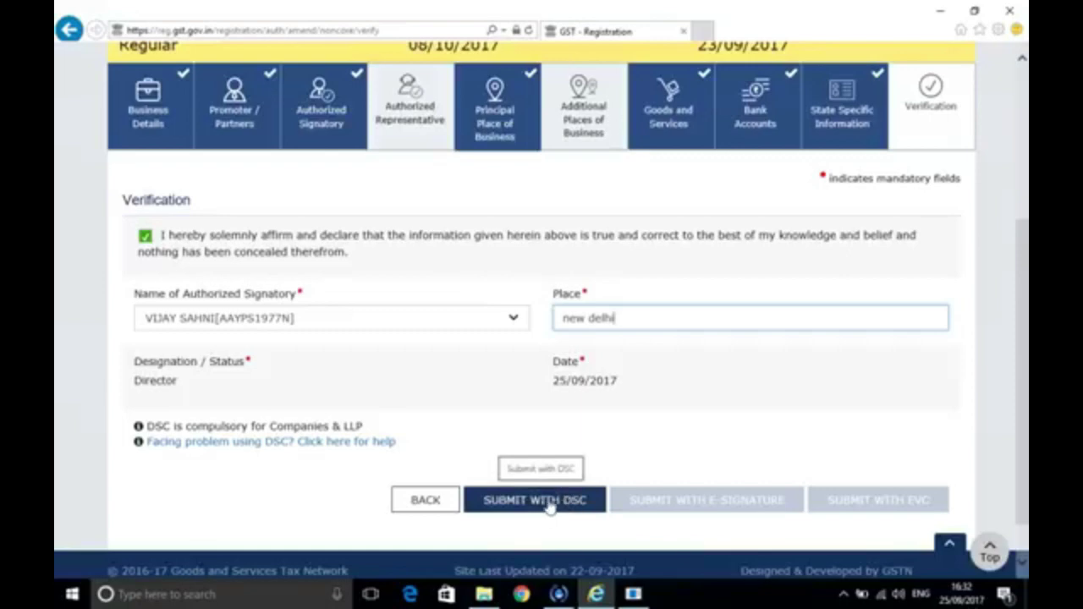
{"action": "left_click", "coordinate": [550, 503]}
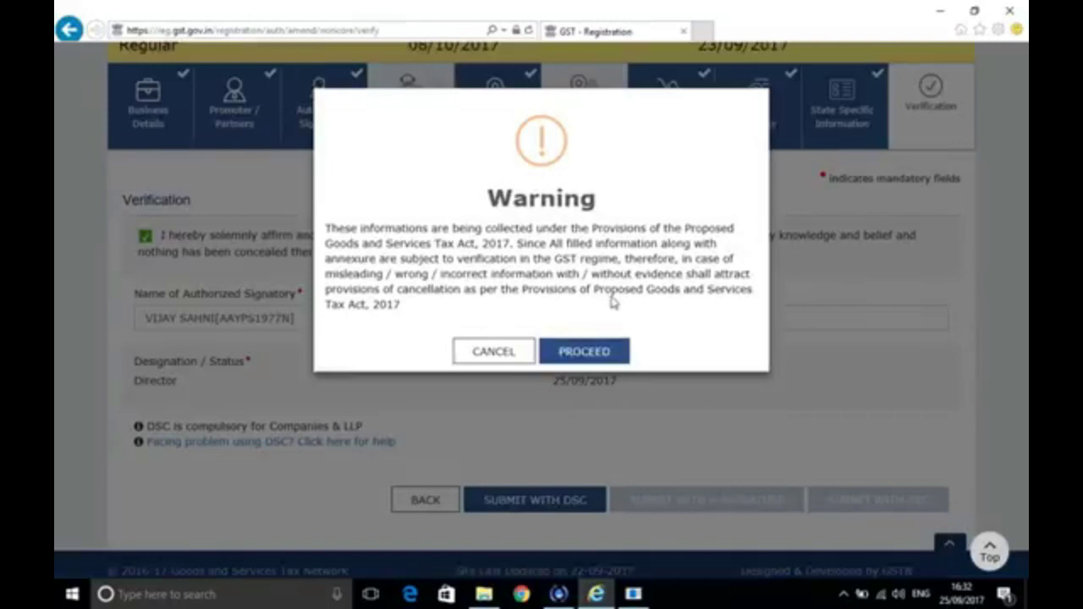
Accept the warning, sign with the director's certificate, and confirm with the token password
{"action": "left_click", "coordinate": [608, 356]}
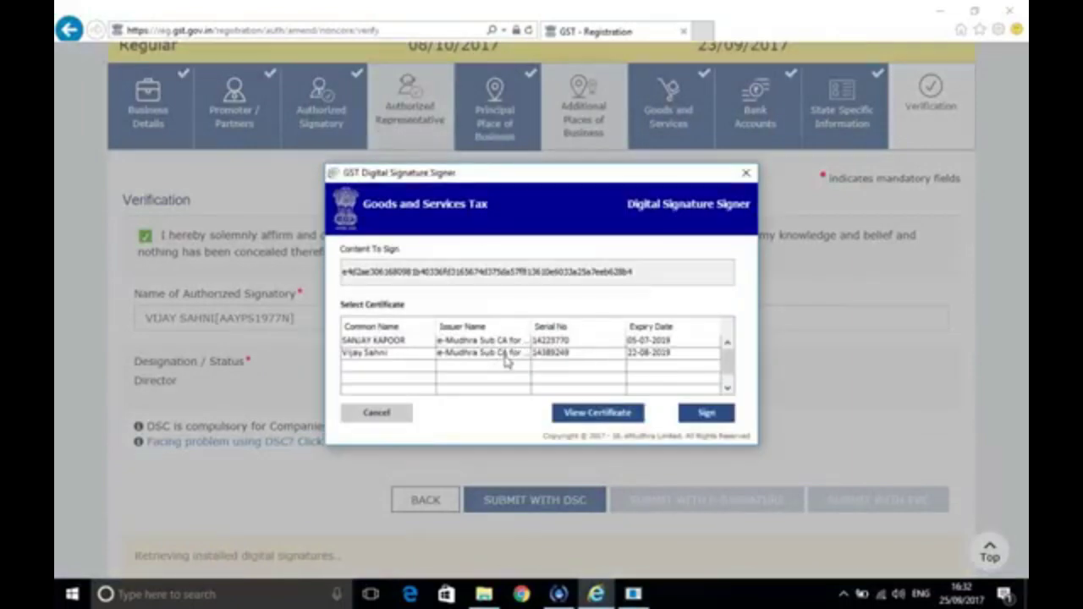
{"action": "left_click", "coordinate": [506, 358]}
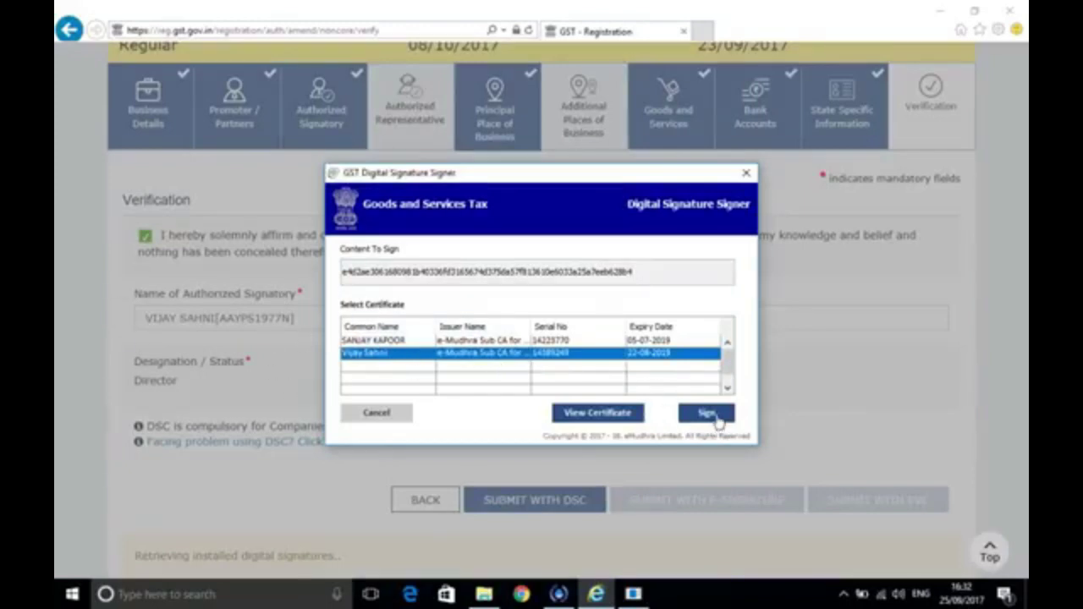
{"action": "left_click", "coordinate": [715, 419]}
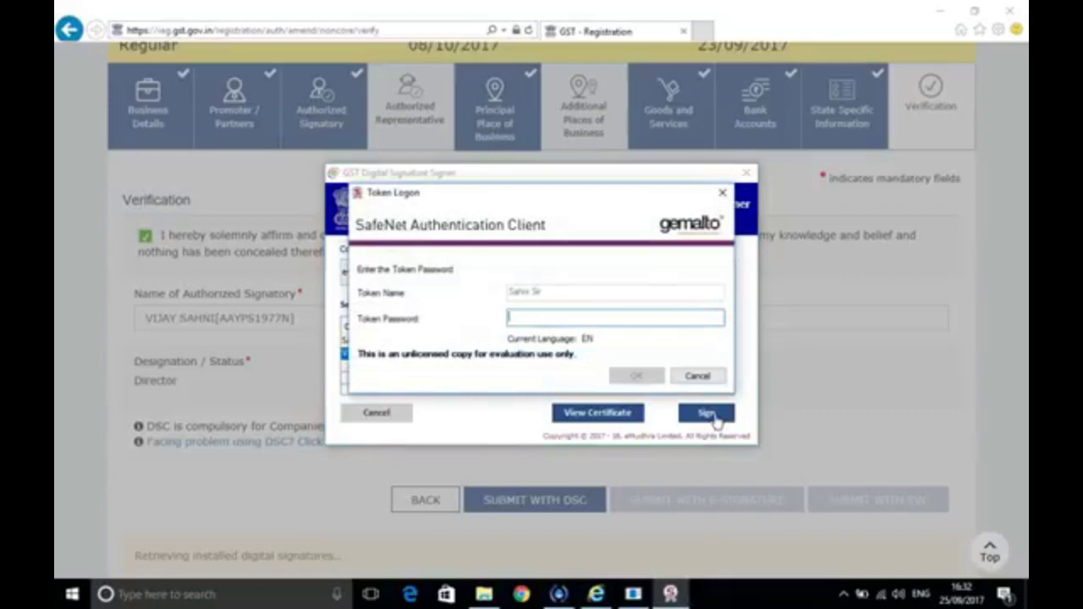
{"action": "type", "text": "•••••"}
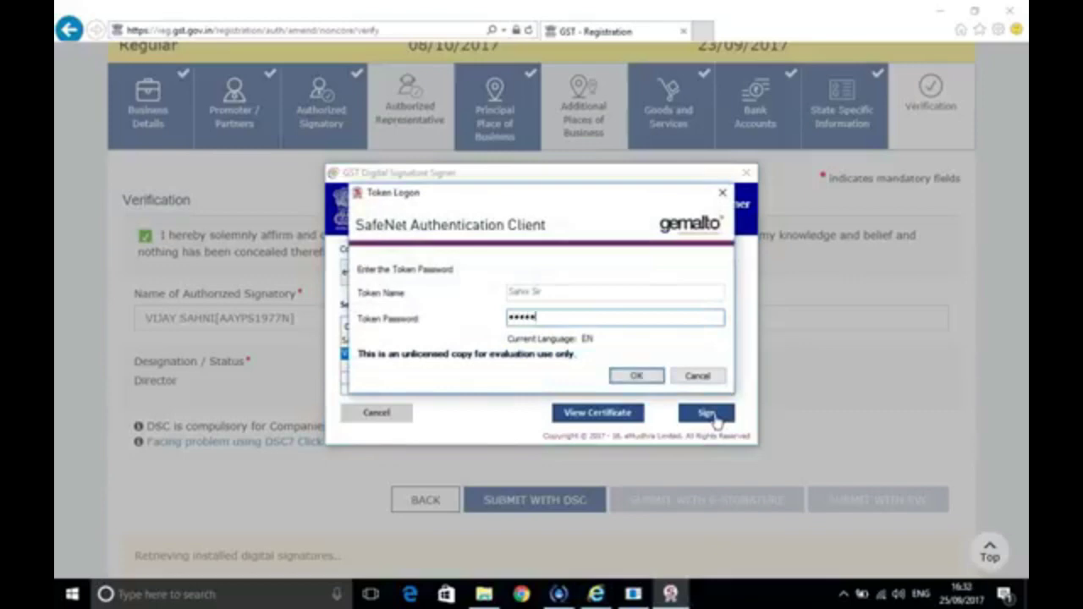
{"action": "type", "text": "••"}
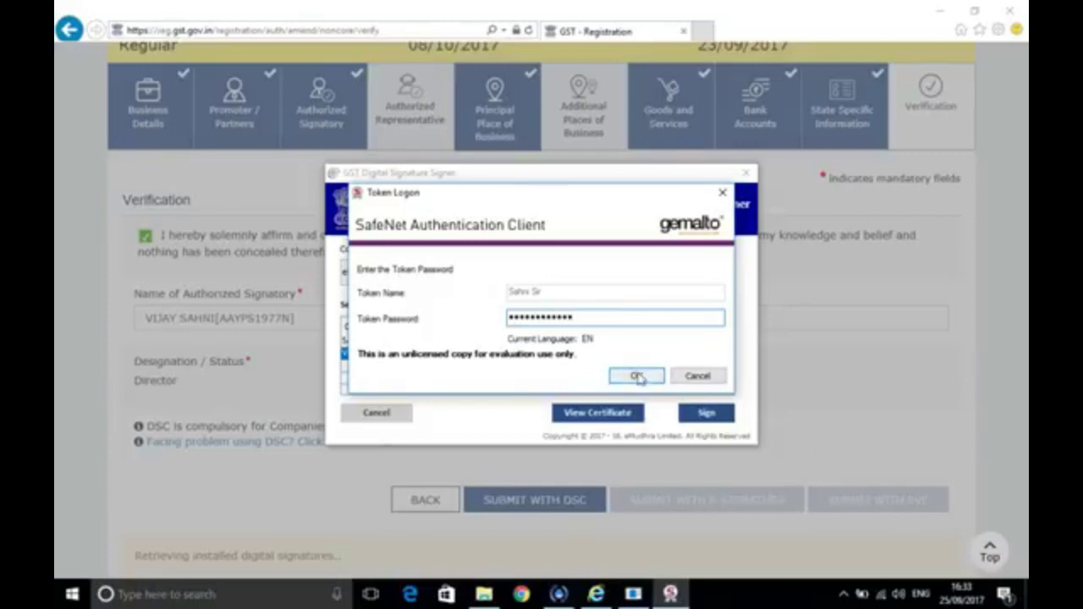
{"action": "left_click", "coordinate": [637, 376]}
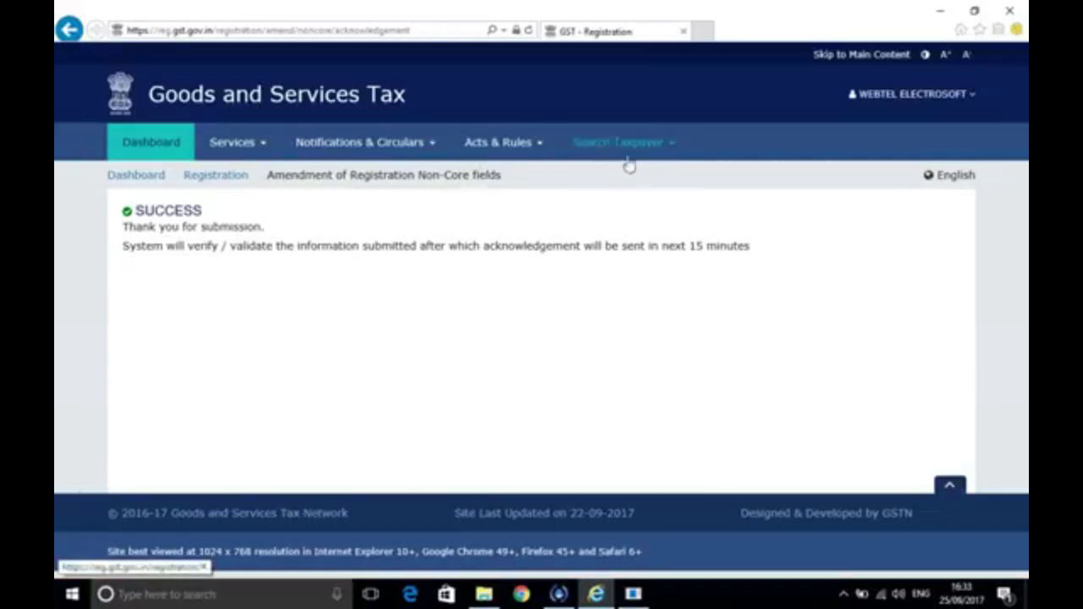
Reopen Services > Registration > Amendment of Registration Non-Core Fields for a new amendment
{"action": "left_click", "coordinate": [264, 149]}
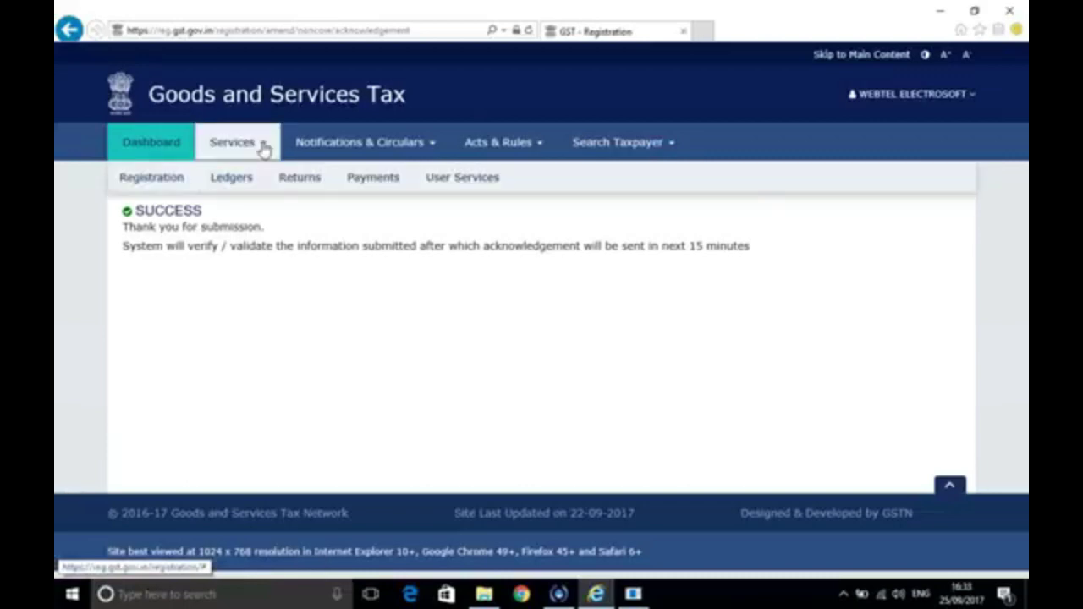
{"action": "mouse_move", "coordinate": [164, 181]}
{"action": "left_click", "coordinate": [193, 235]}
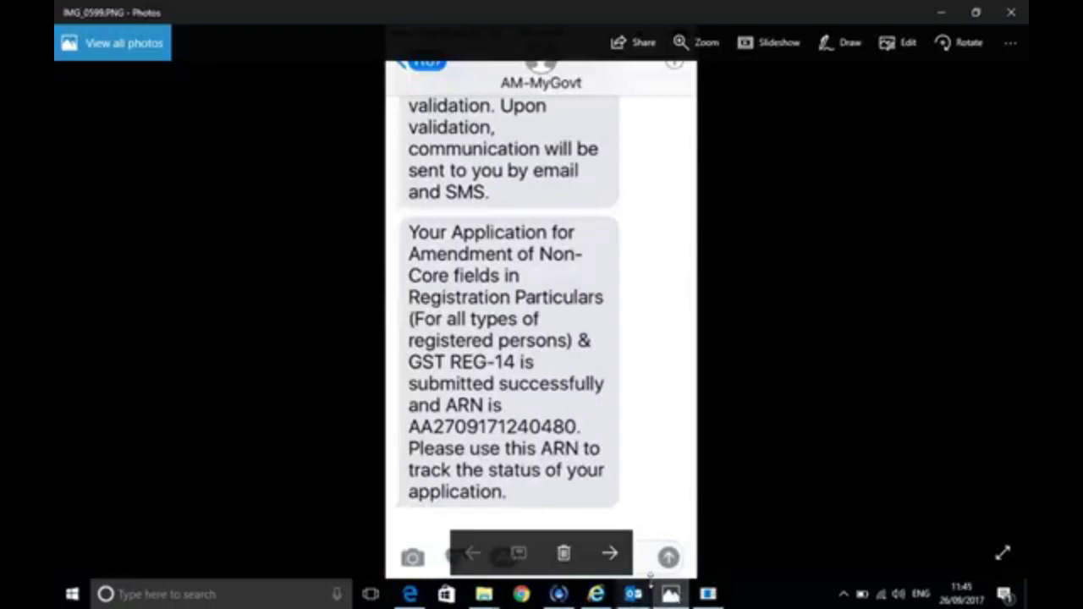
Review the SMS confirming the amendment was submitted with an ARN, then bring the mail window forward
{"action": "mouse_move", "coordinate": [708, 597]}
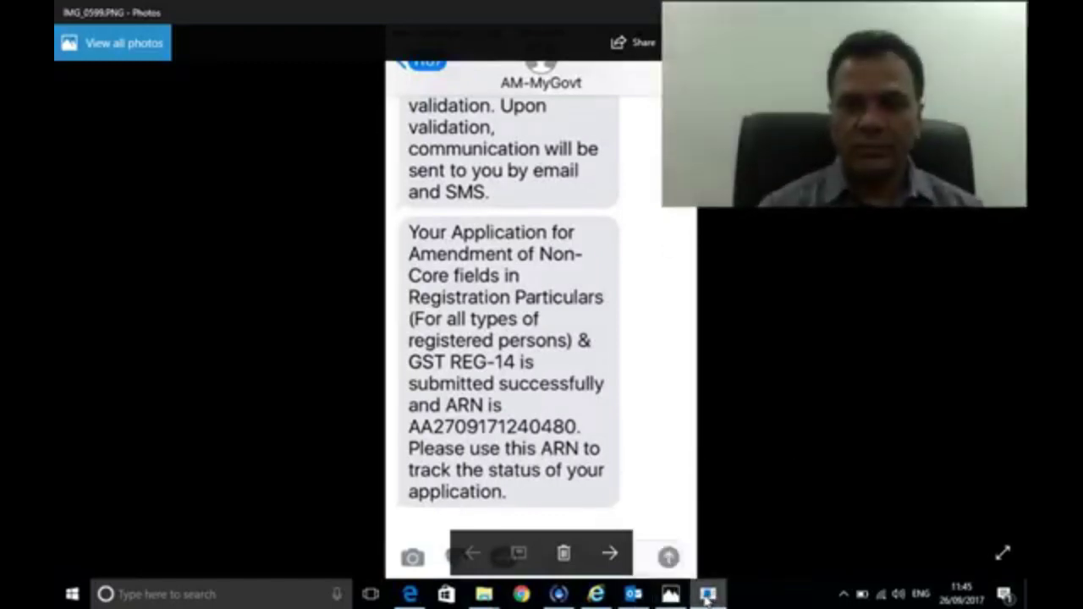
{"action": "left_click", "coordinate": [633, 596]}
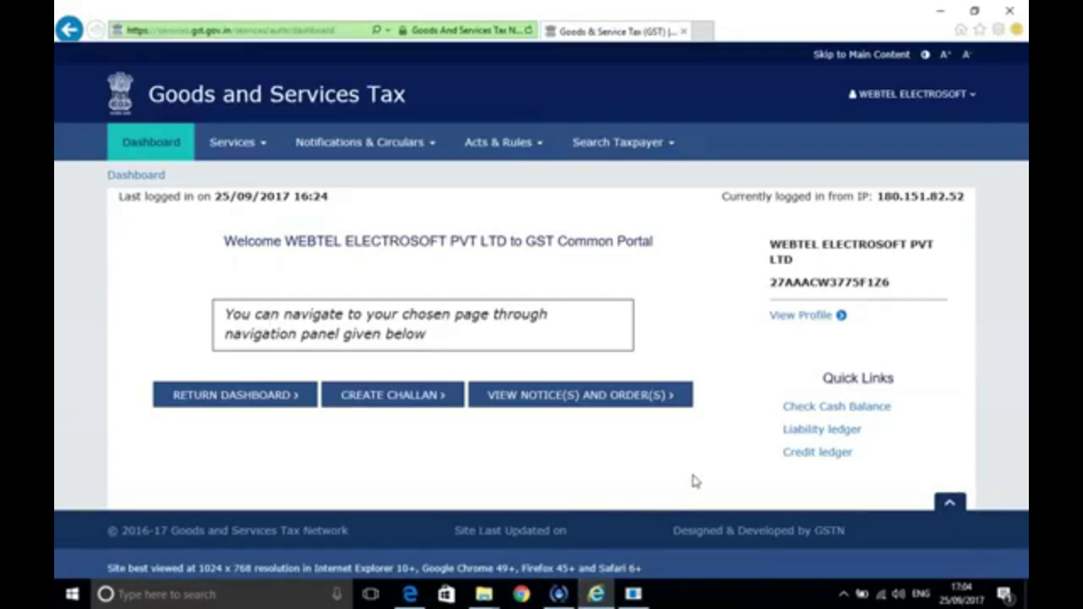
Start the Amendment of Registration Non-Core Fields application and open its Authorized Signatory section
{"action": "left_click", "coordinate": [261, 149]}
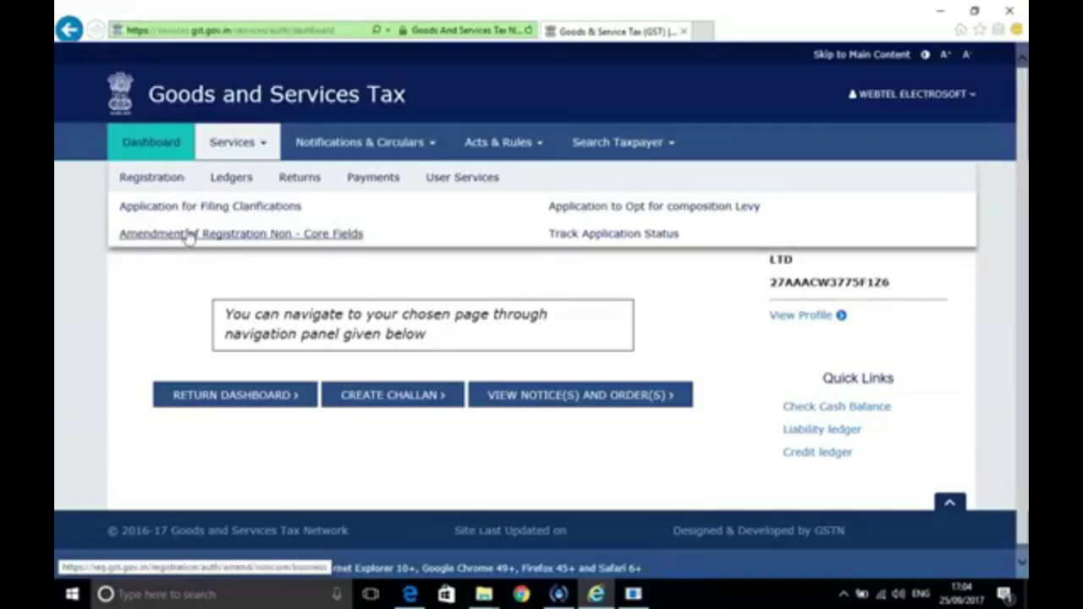
{"action": "left_click", "coordinate": [189, 235]}
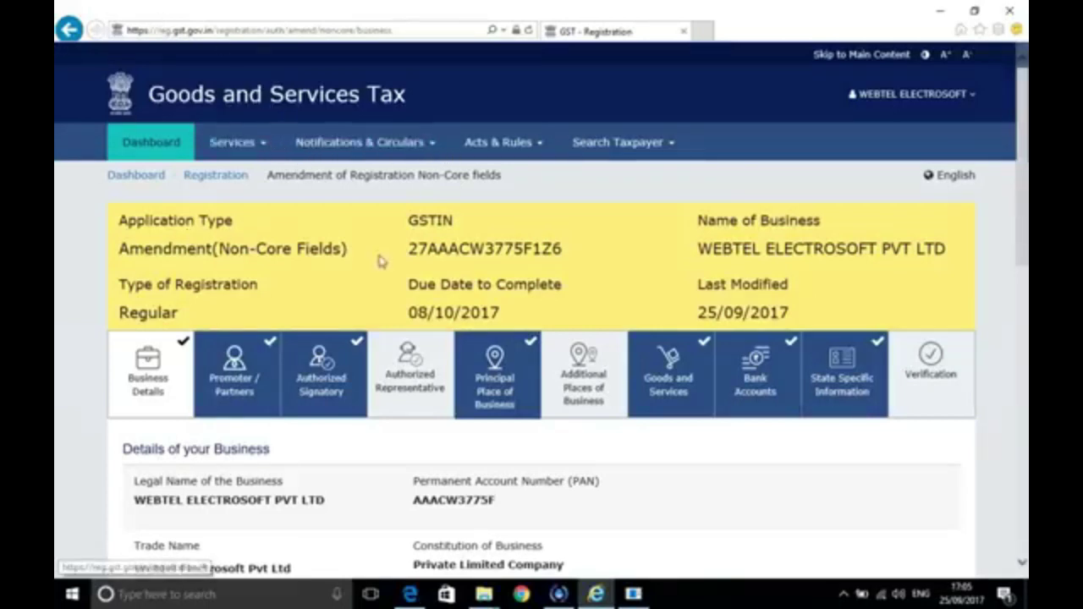
{"action": "left_click", "coordinate": [326, 388]}
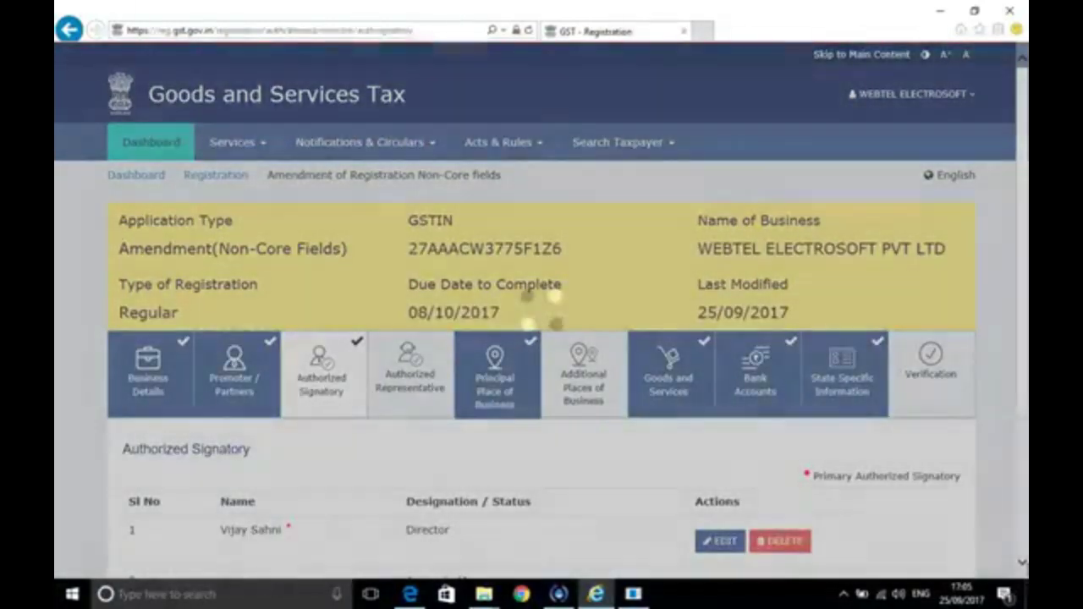
Open the Director's signatory details and save them unchanged, returning to the signatory list
{"action": "scroll", "coordinate": [882, 440], "scroll_direction": "down", "scroll_amount": 3}
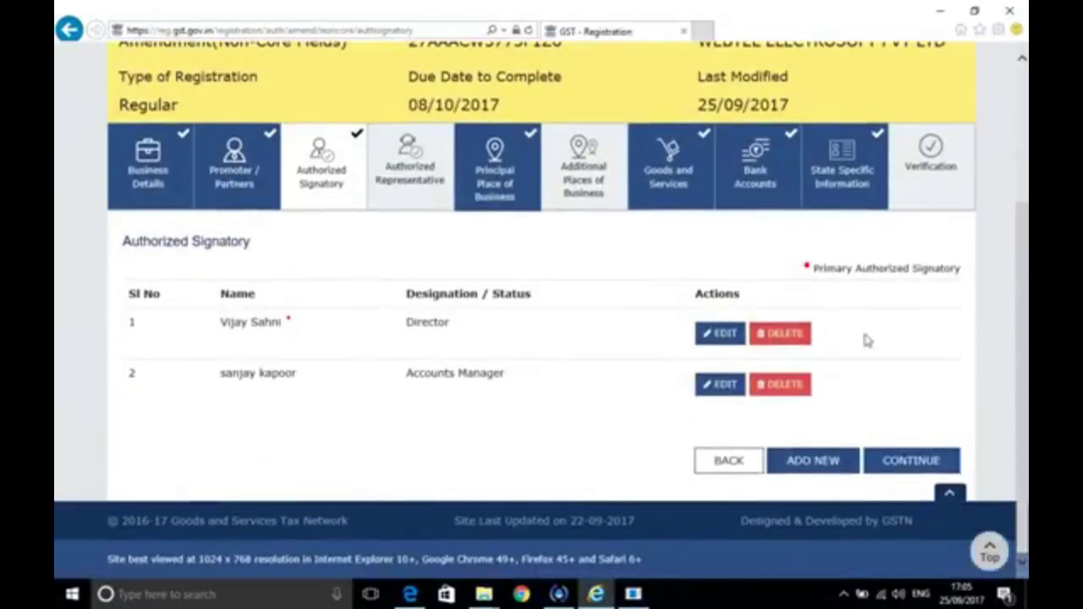
{"action": "left_click", "coordinate": [726, 335]}
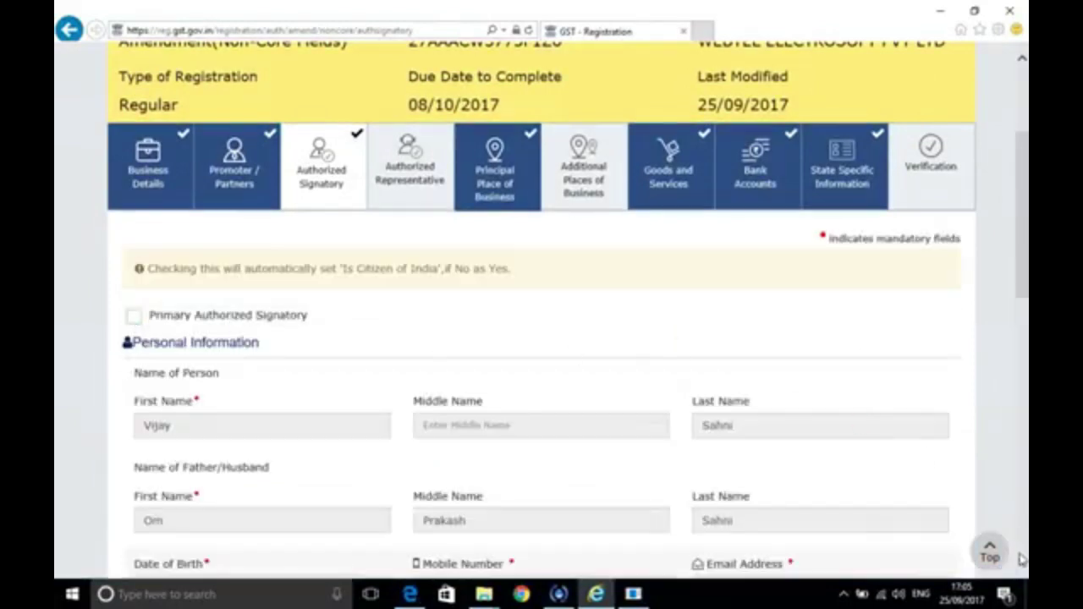
{"action": "scroll", "coordinate": [1021, 566], "scroll_direction": "down", "scroll_amount": 8}
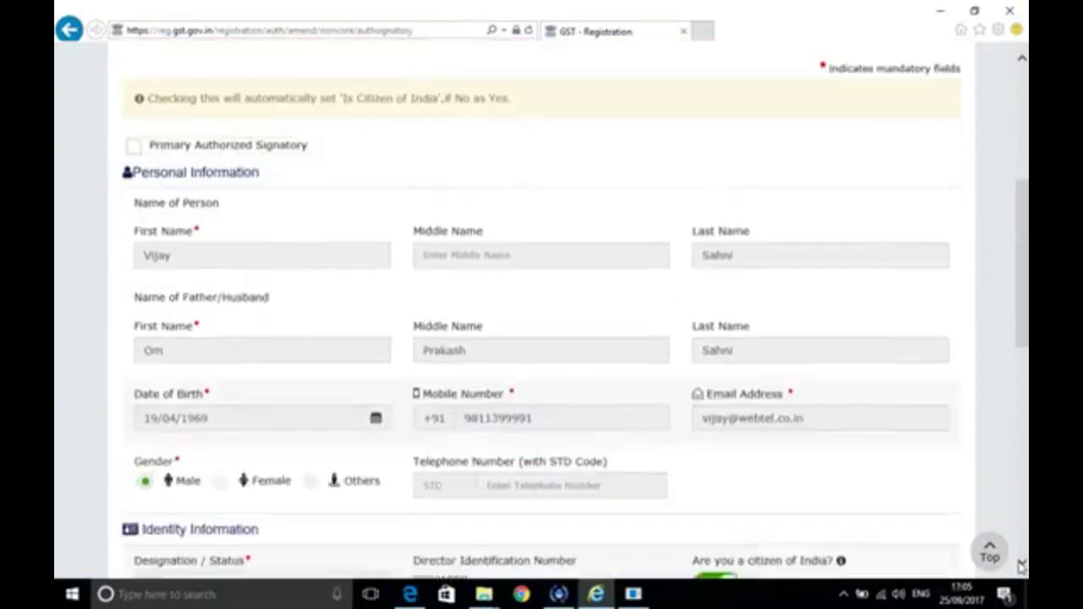
{"action": "scroll", "coordinate": [1021, 566], "scroll_direction": "down", "scroll_amount": 5}
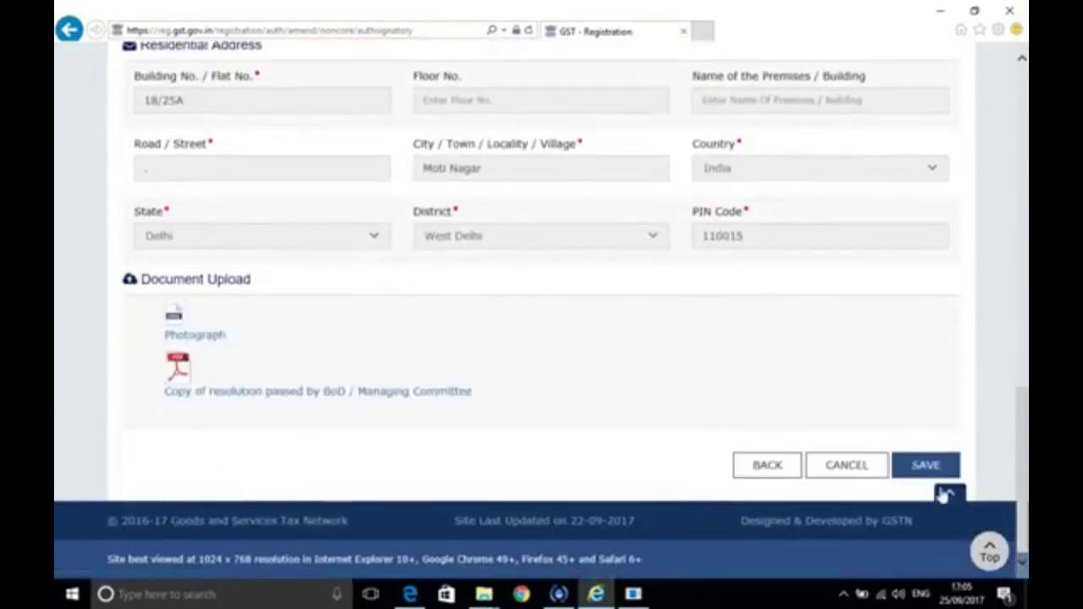
{"action": "left_click", "coordinate": [924, 464]}
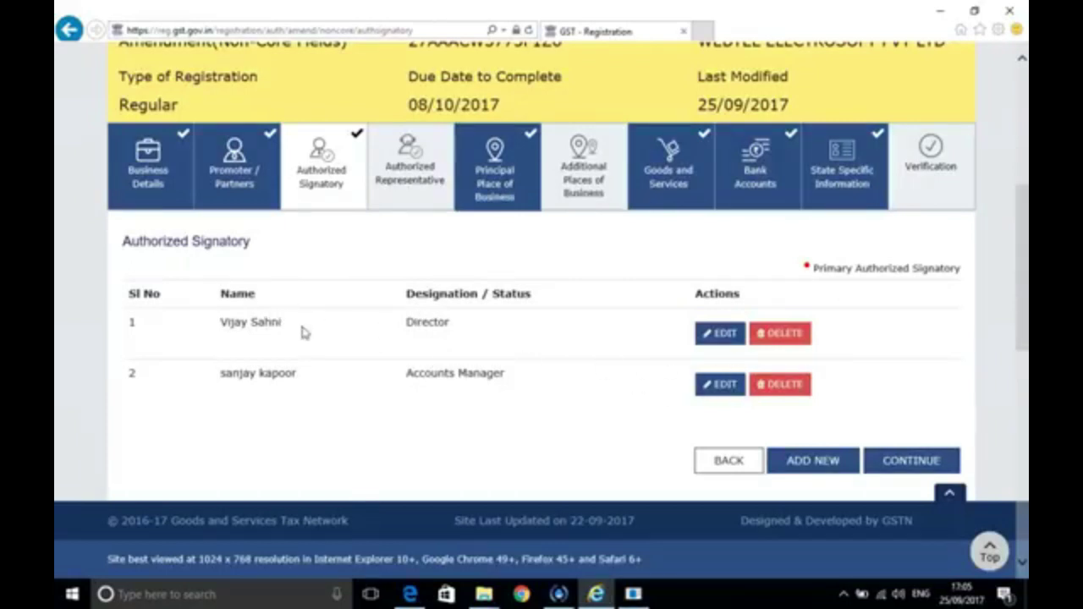
Mark the Accounts Manager signatory as Primary Authorized Signatory
{"action": "left_click", "coordinate": [722, 386]}
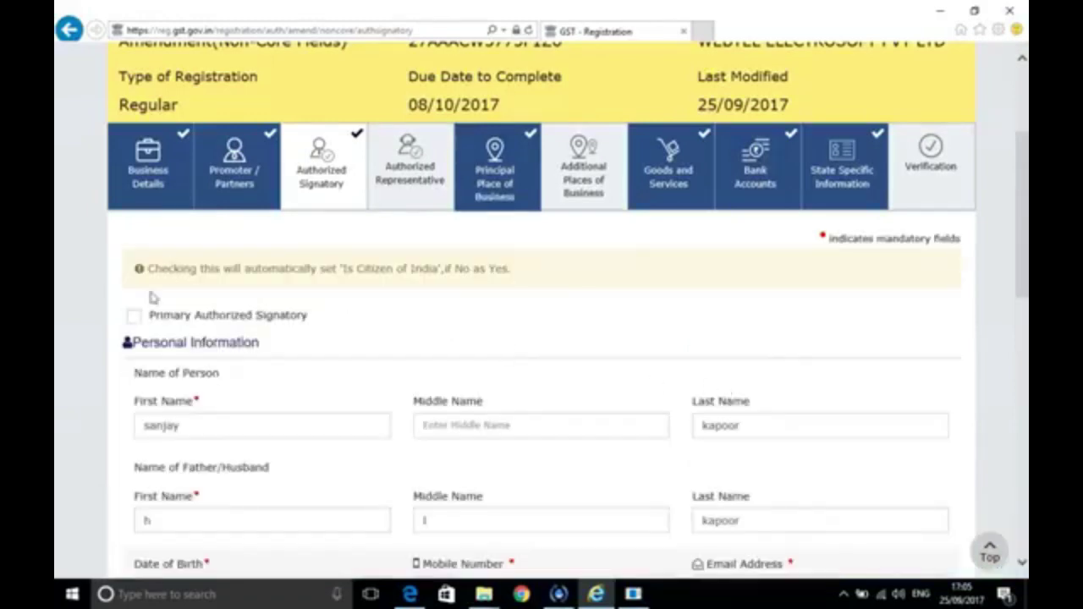
{"action": "left_click", "coordinate": [134, 318]}
{"action": "scroll", "coordinate": [640, 410], "scroll_direction": "down", "scroll_amount": 2}
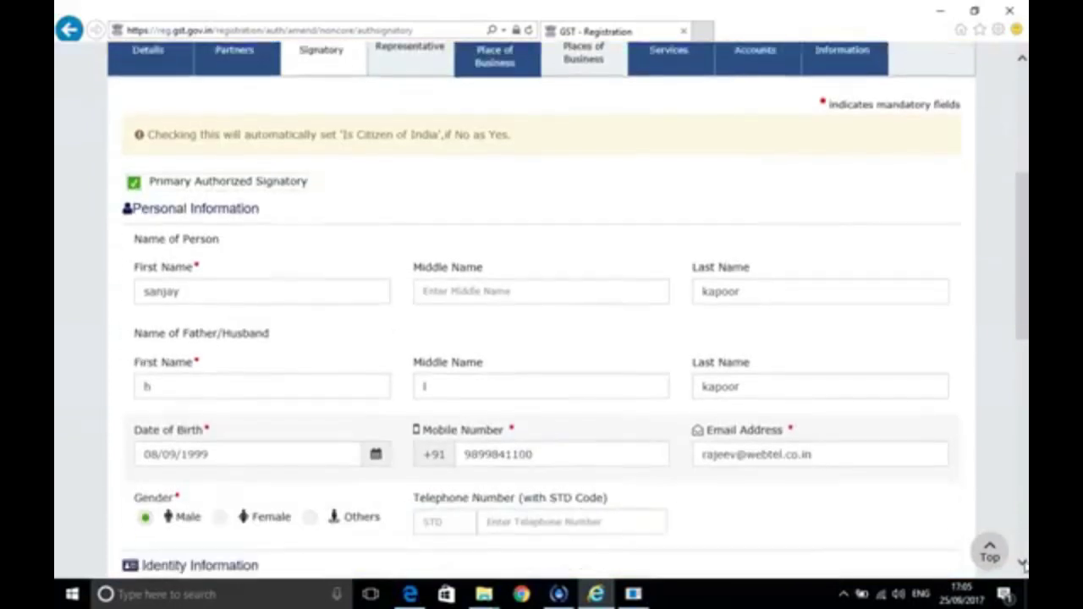
Replace the Accounts Manager's mobile number with the new number and check the e-mail field
{"action": "left_click", "coordinate": [561, 451]}
{"action": "key", "text": "BackSpace"}
{"action": "key", "text": "BackSpace"}
{"action": "key", "text": "BackSpace"}
{"action": "key", "text": "BackSpace"}
{"action": "key", "text": "BackSpace"}
{"action": "key", "text": "BackSpace"}
{"action": "key", "text": "BackSpace"}
{"action": "key", "text": "BackSpace"}
{"action": "key", "text": "BackSpace"}
{"action": "key", "text": "BackSpace"}
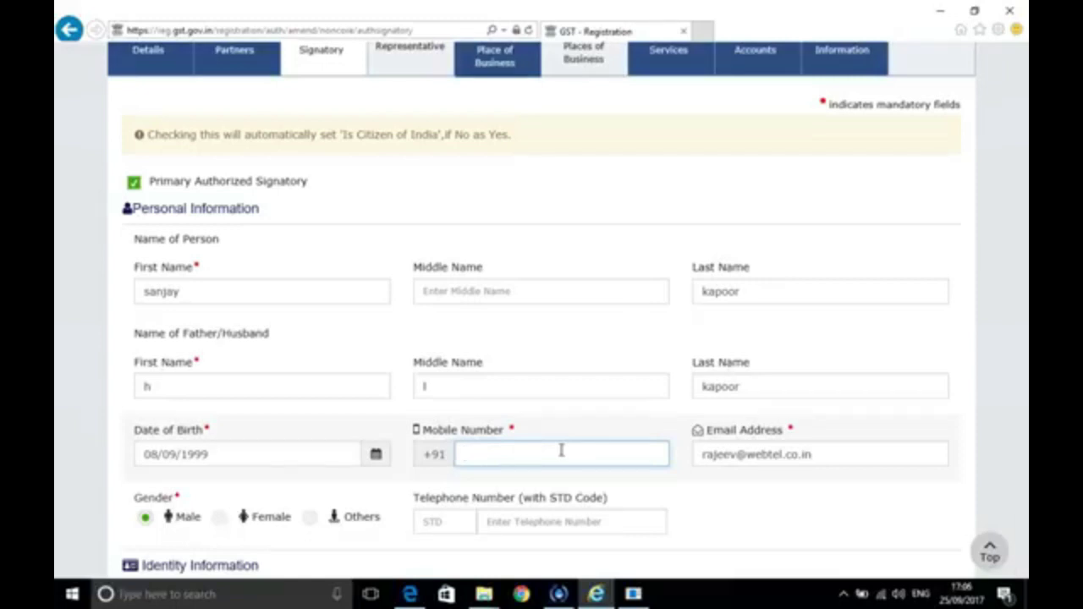
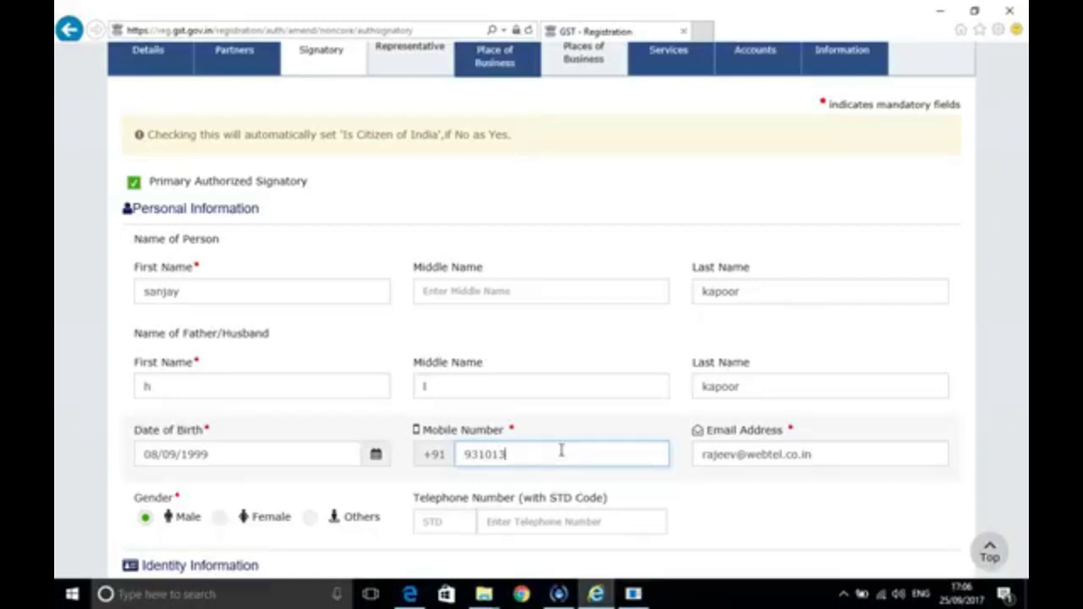
{"action": "left_click", "coordinate": [831, 455]}
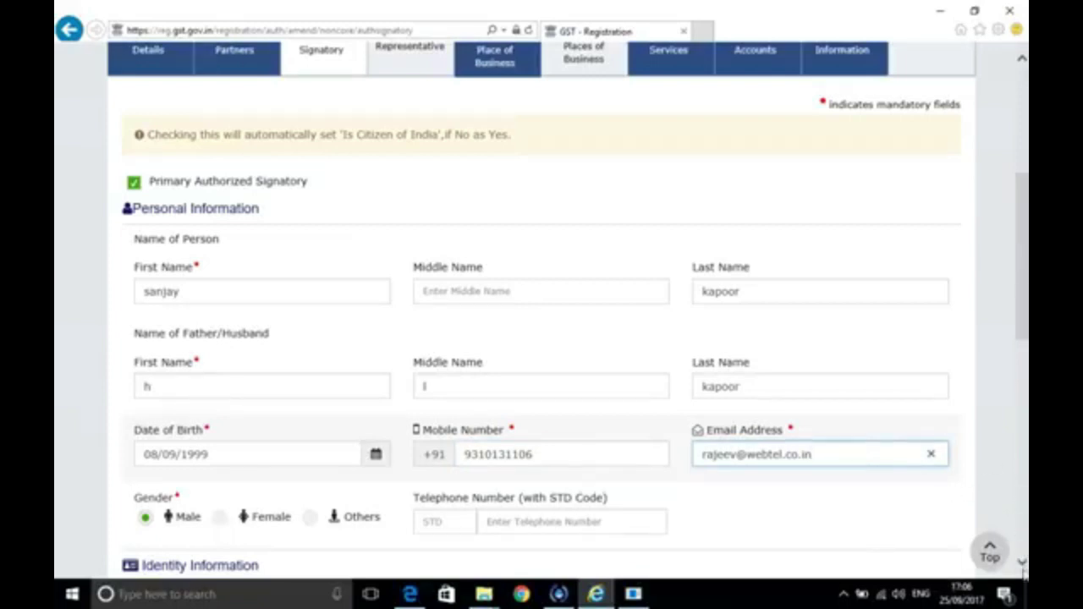
{"action": "left_click", "coordinate": [1021, 562]}
{"action": "scroll", "coordinate": [1022, 562], "scroll_direction": "down", "scroll_amount": 8}
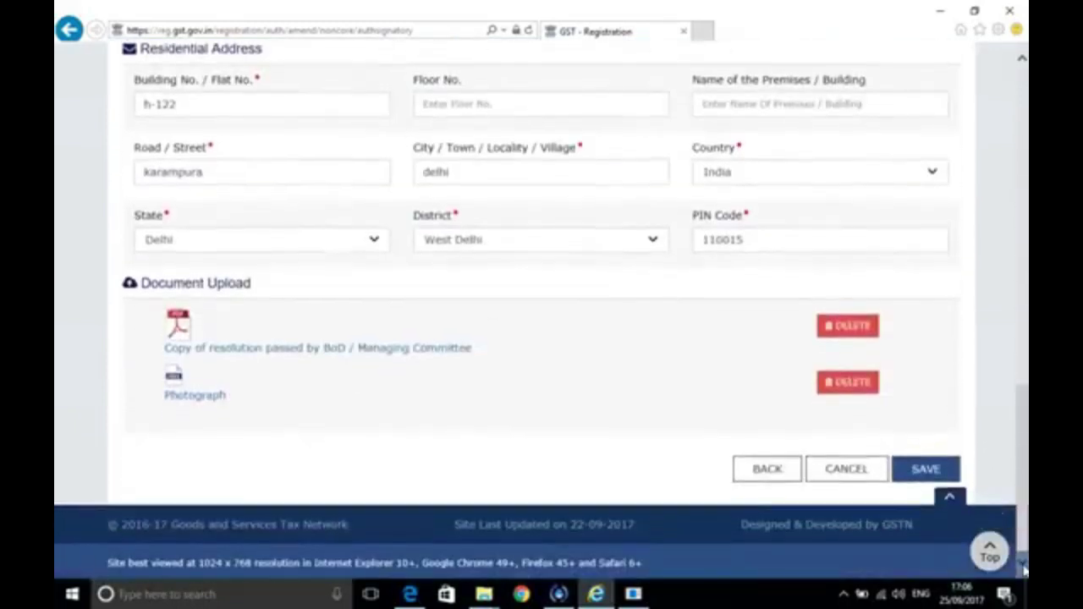
Save the updated signatory details and confirm them with the one-time code in OTP Verification
{"action": "left_click", "coordinate": [931, 470]}
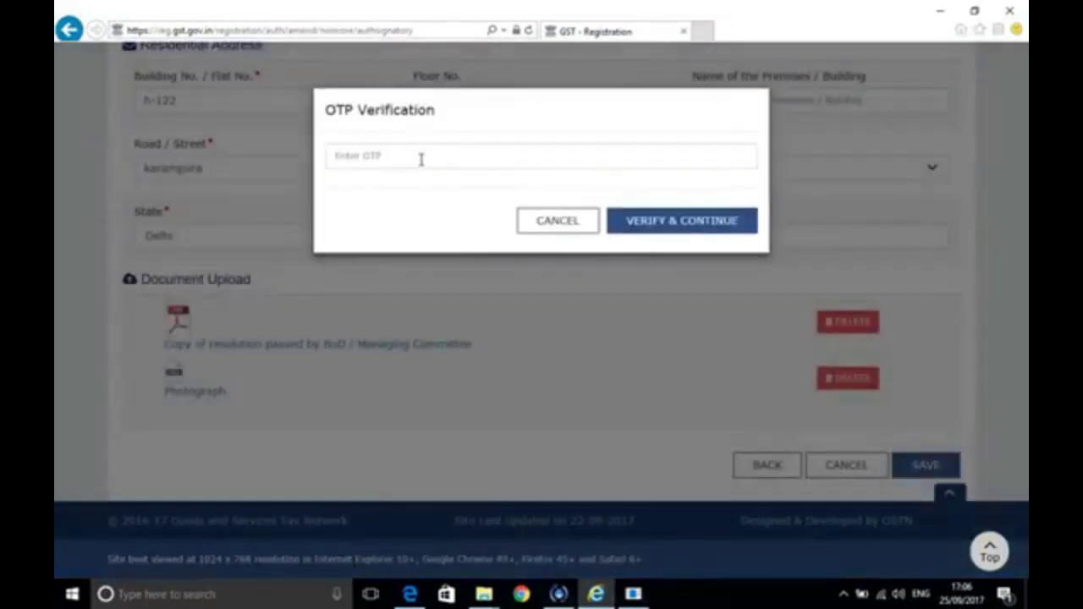
{"action": "left_click", "coordinate": [421, 159]}
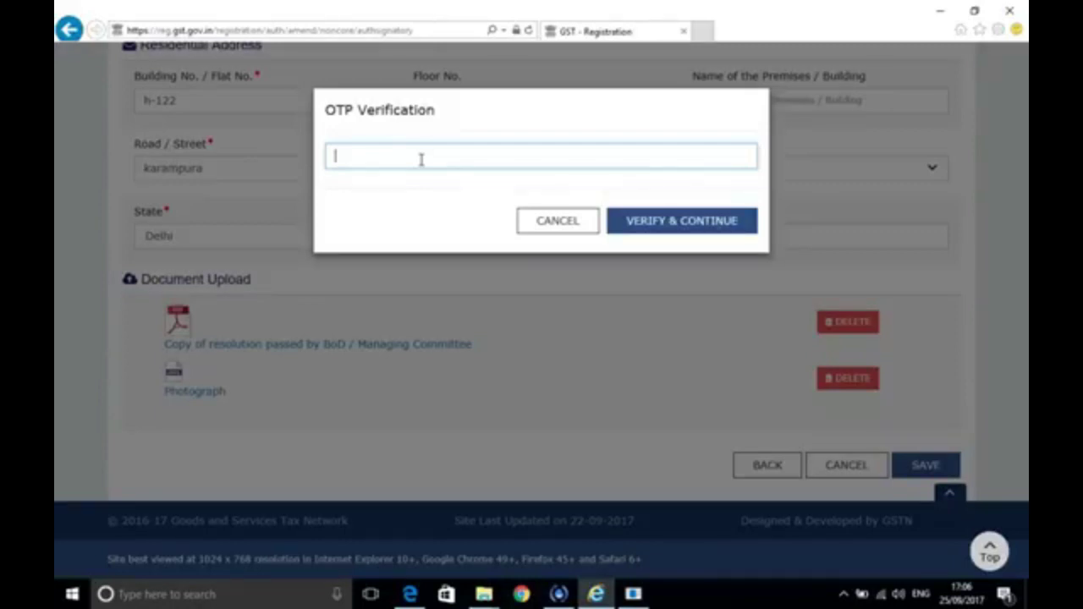
{"action": "type", "text": "123456"}
{"action": "left_click", "coordinate": [679, 222]}
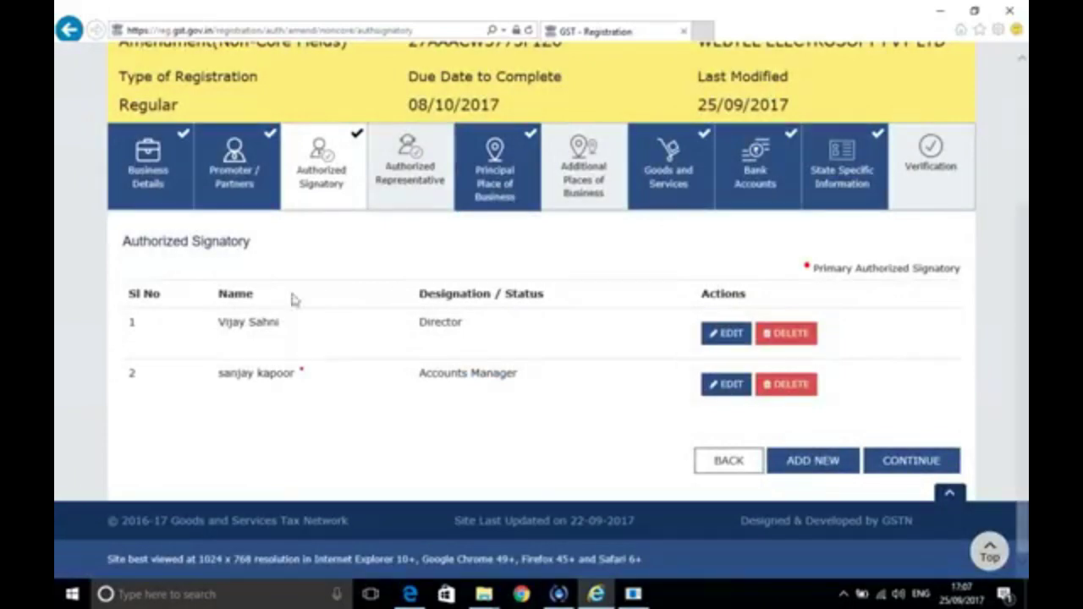
Review the Accounts Manager's saved details, cancel without changes, and minimize the browser
{"action": "left_click", "coordinate": [726, 385]}
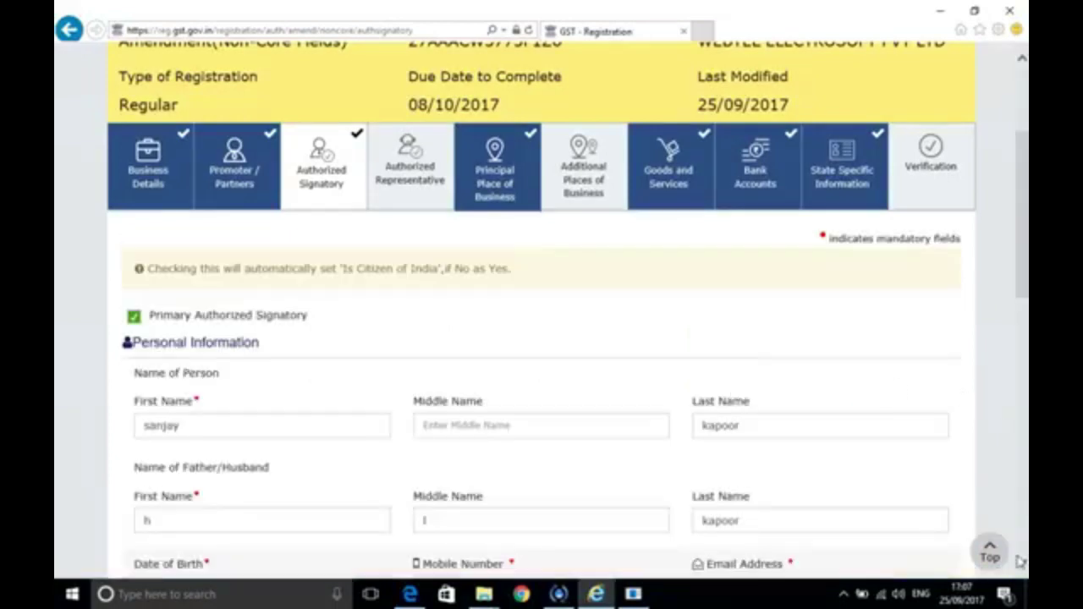
{"action": "scroll", "coordinate": [1023, 566], "scroll_direction": "down", "scroll_amount": 3}
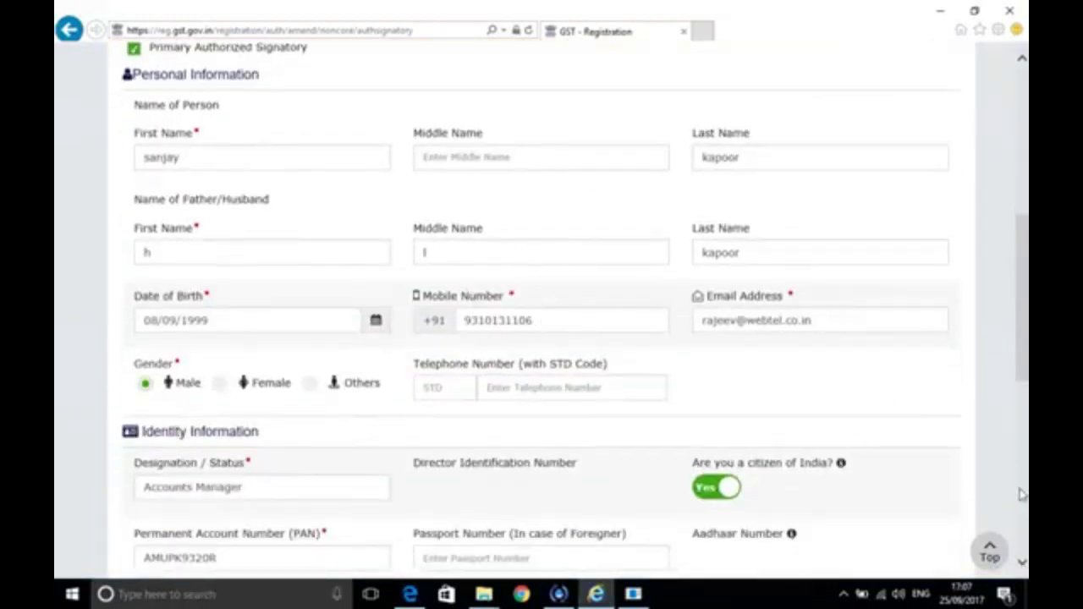
{"action": "scroll", "coordinate": [1025, 572], "scroll_direction": "down", "scroll_amount": 7}
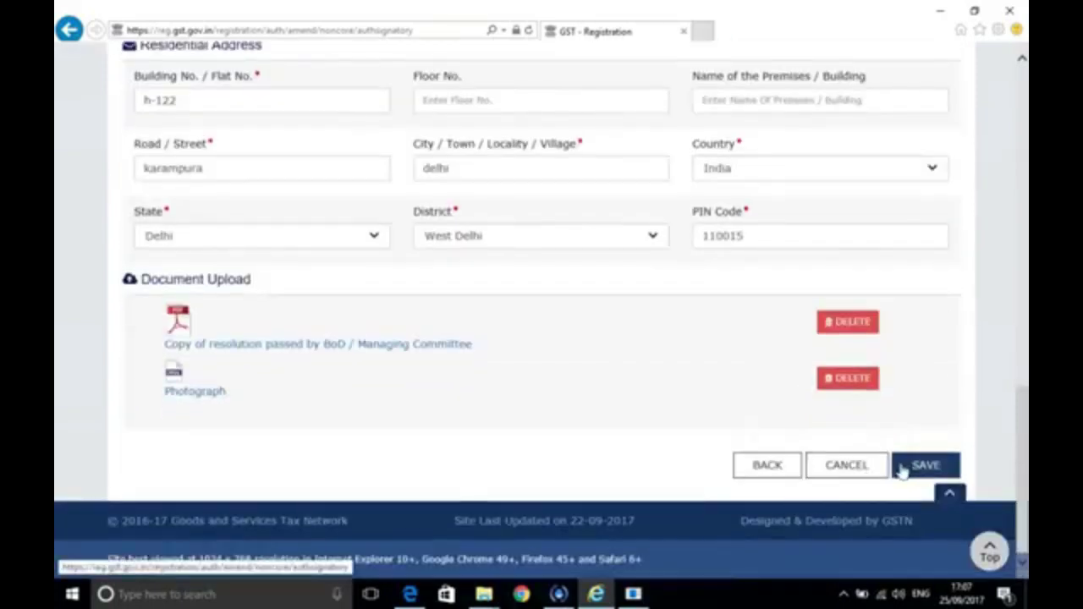
{"action": "left_click", "coordinate": [846, 466]}
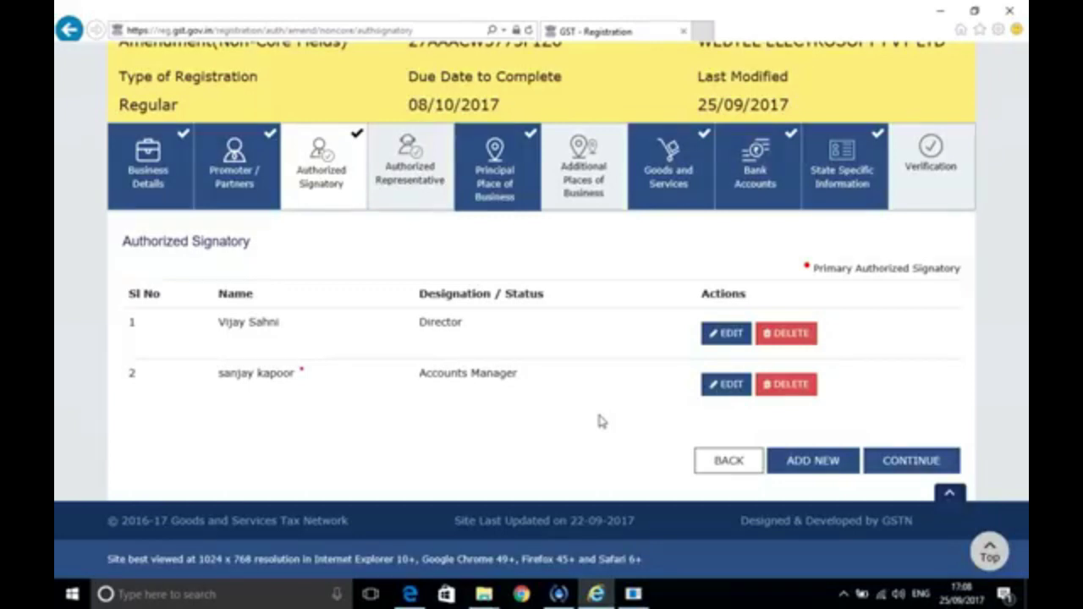
{"action": "left_click", "coordinate": [942, 15]}
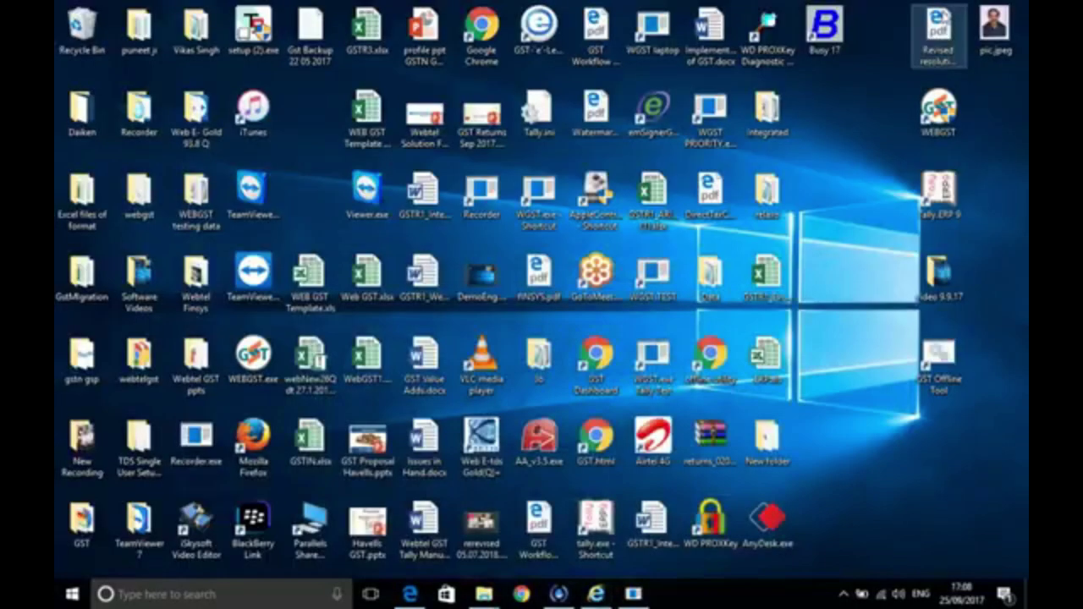